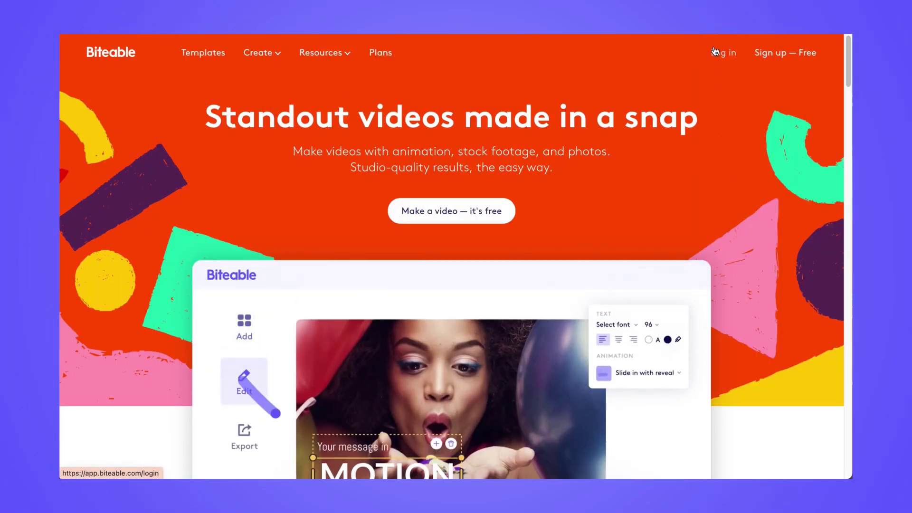
# Log in to Biteable and browse the dashboard's welcome card and recommended templates.
pyautogui.click(715, 53)
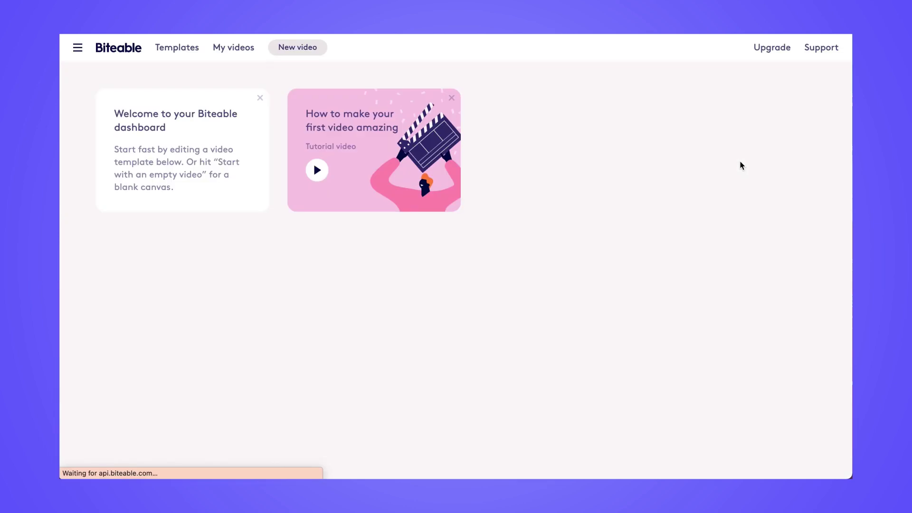
pyautogui.scroll(-3, 742, 164)
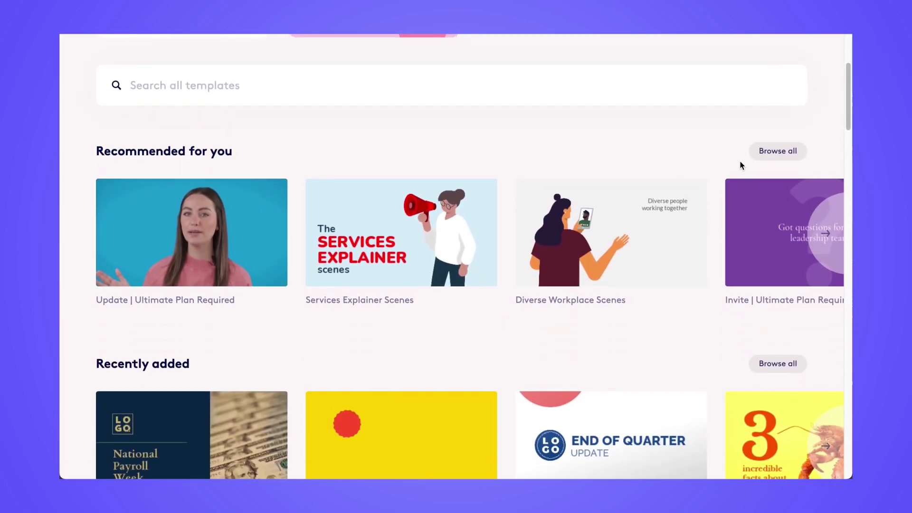
pyautogui.scroll(4, 742, 165)
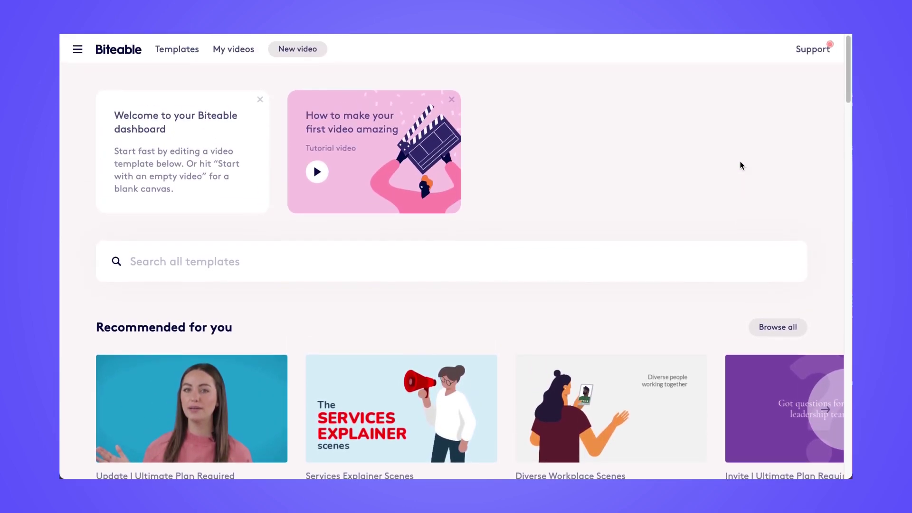
# Create a new 16:9 video, leaving the custom watermark switched off.
pyautogui.click(304, 52)
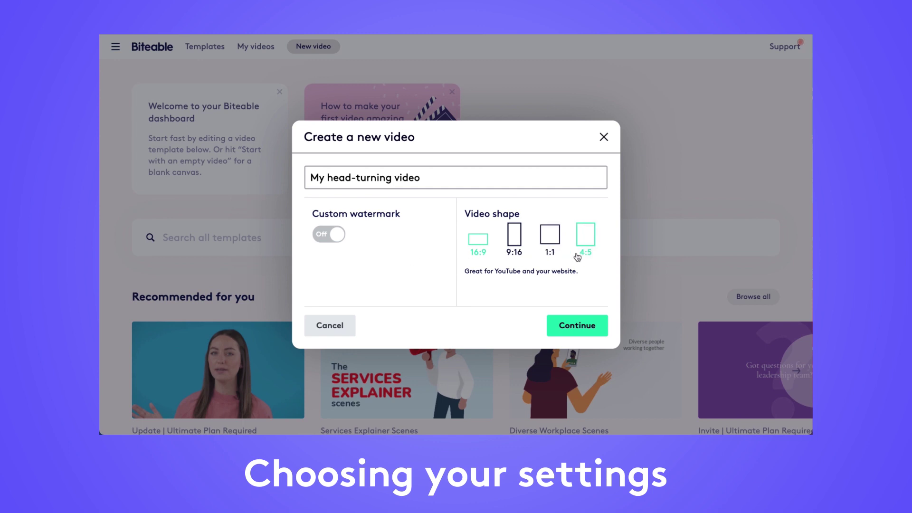
pyautogui.click(326, 235)
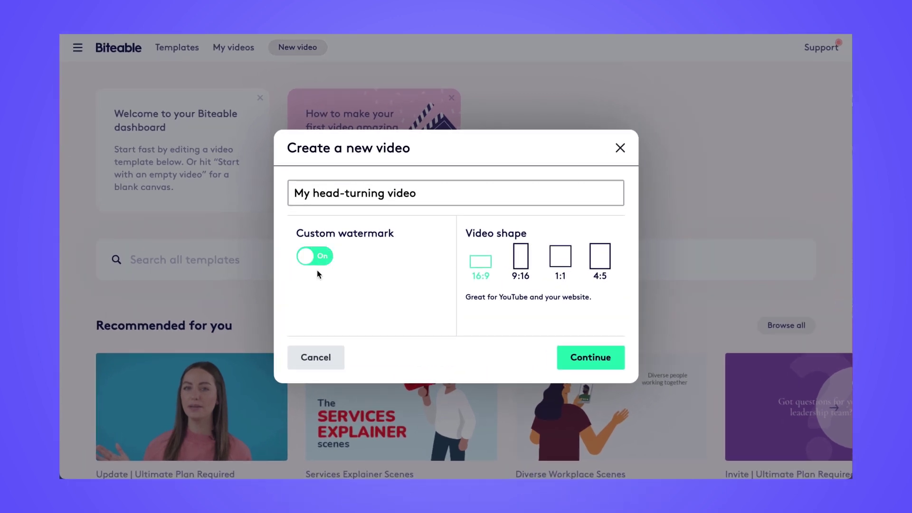
pyautogui.click(326, 235)
pyautogui.click(573, 358)
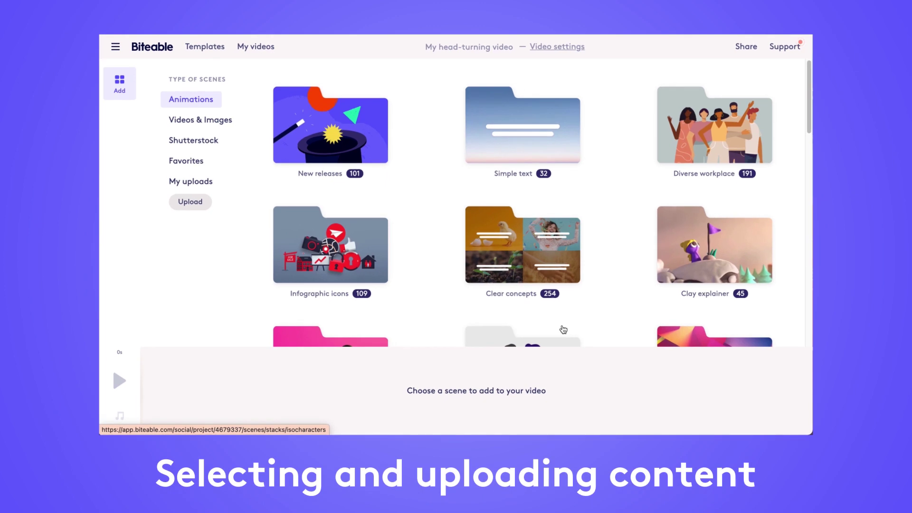
# Add the Group 2 scene from the Services explainer animations as the first scene.
pyautogui.scroll(-4, 619, 250)
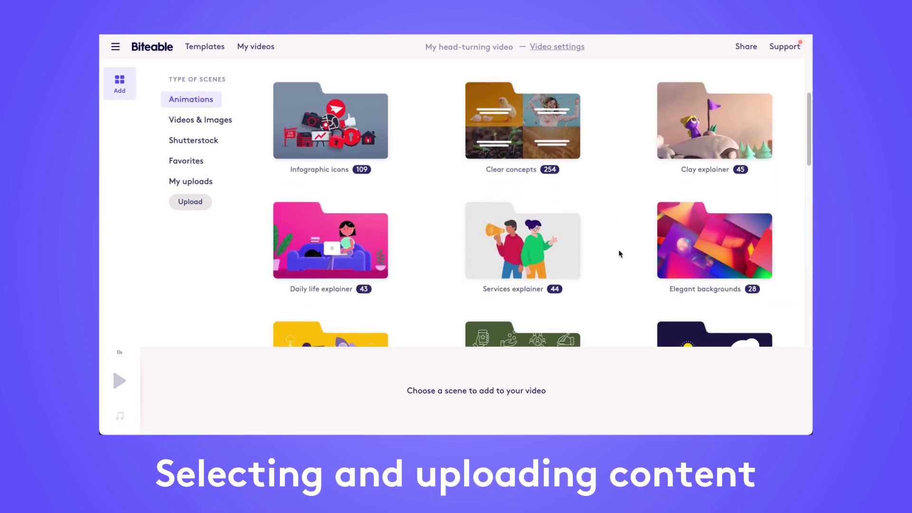
pyautogui.click(533, 207)
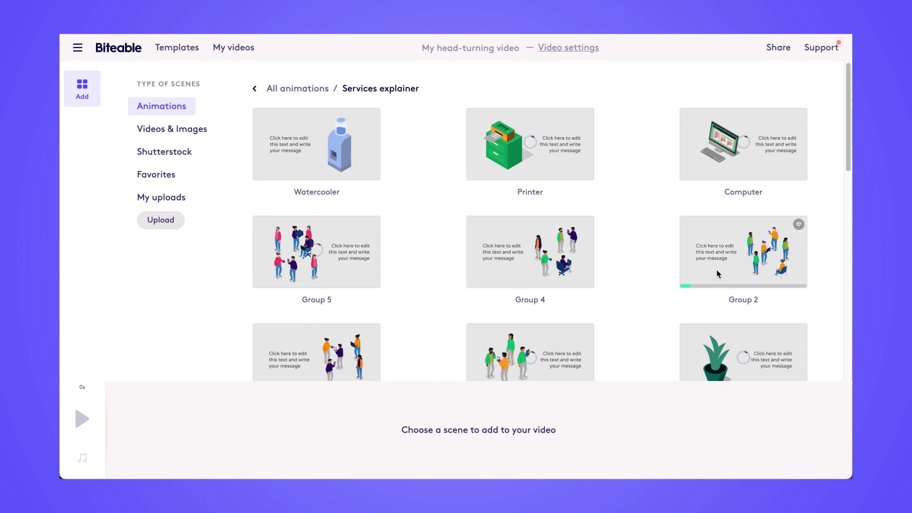
pyautogui.click(718, 275)
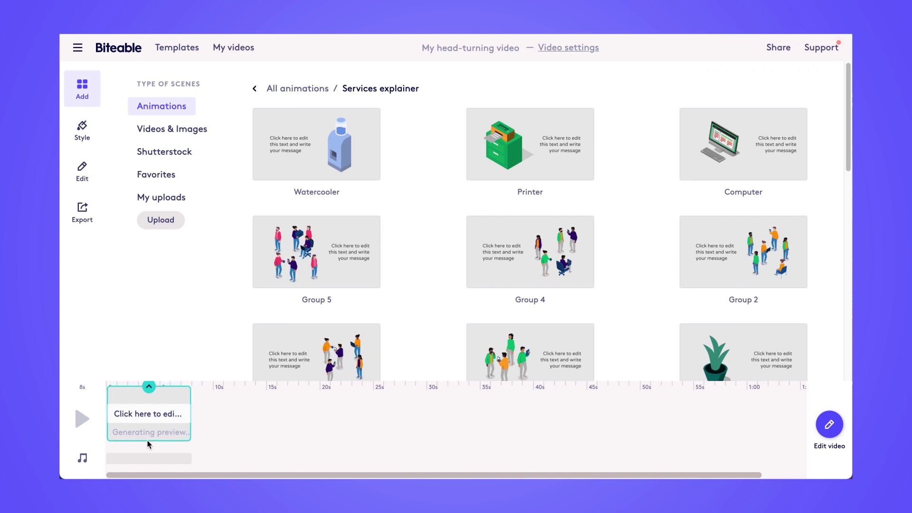
pyautogui.click(151, 441)
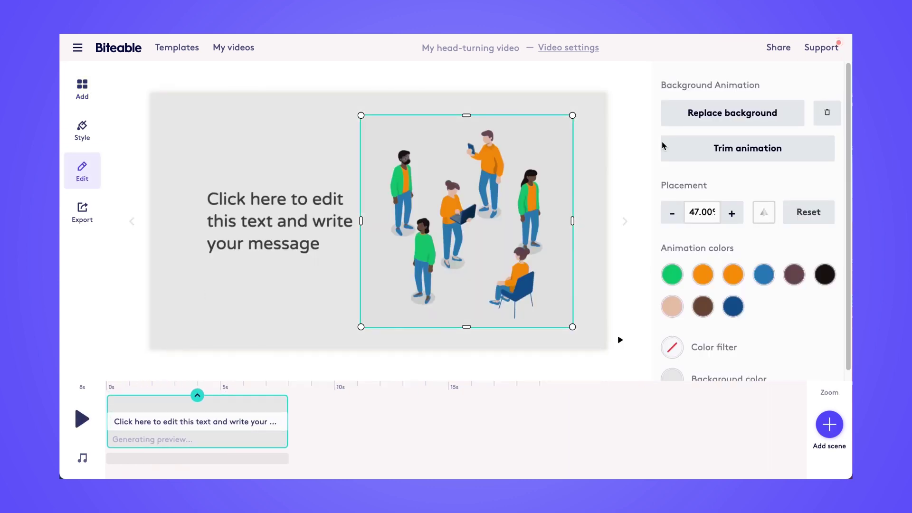
# Replace the scene background with the laptop-typing stock photo, then reopen background replacement.
pyautogui.click(690, 123)
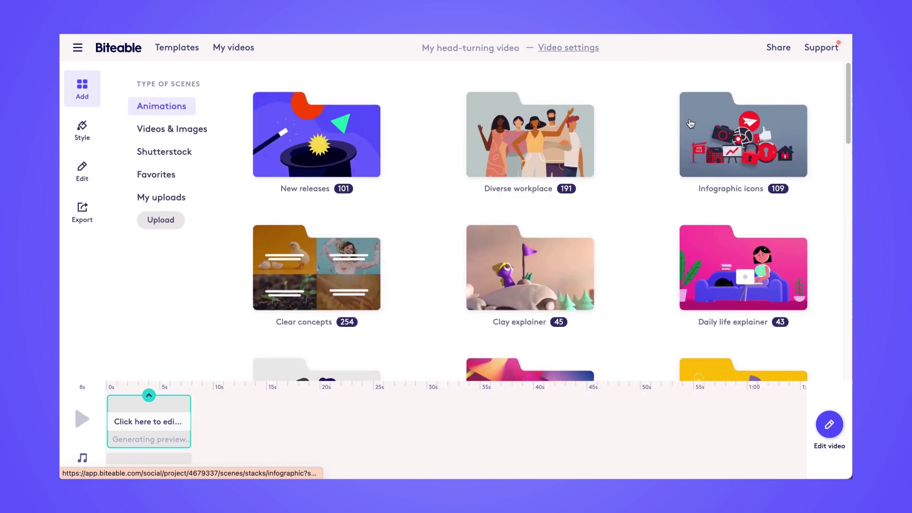
pyautogui.click(188, 132)
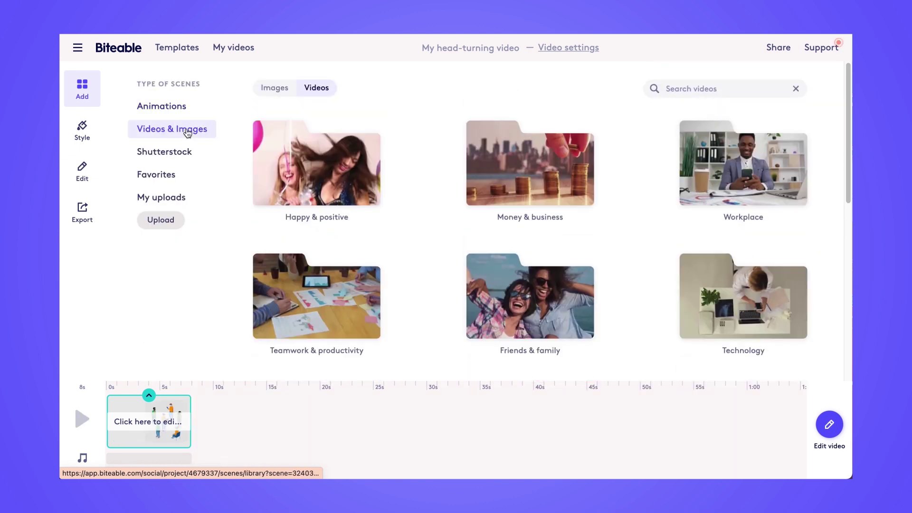
pyautogui.click(273, 88)
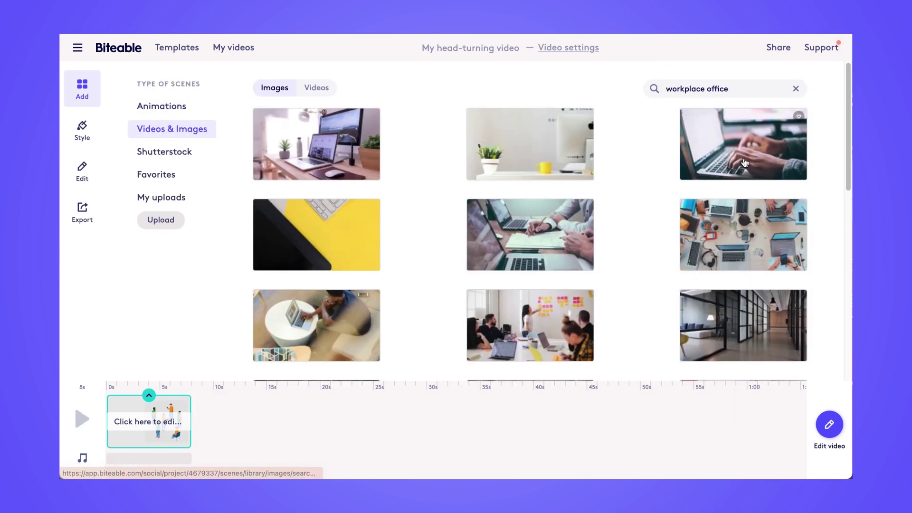
pyautogui.click(731, 153)
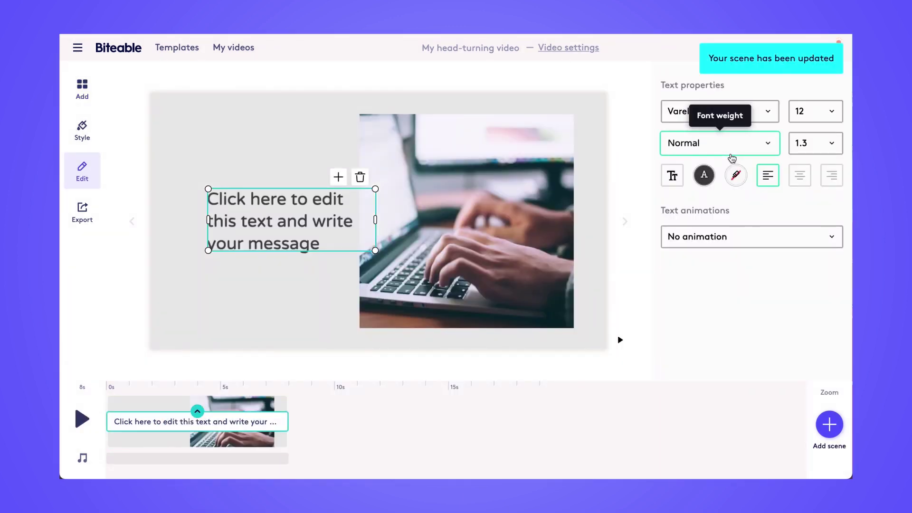
pyautogui.click(564, 172)
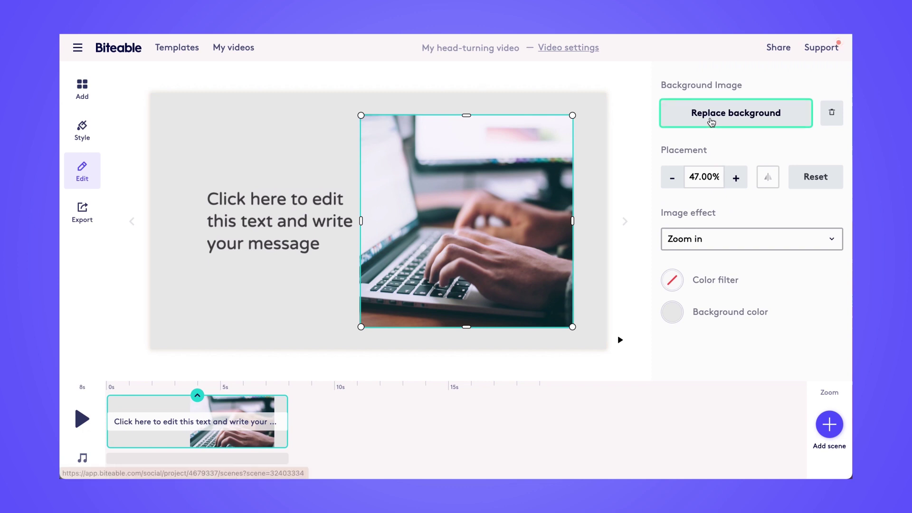
pyautogui.click(711, 122)
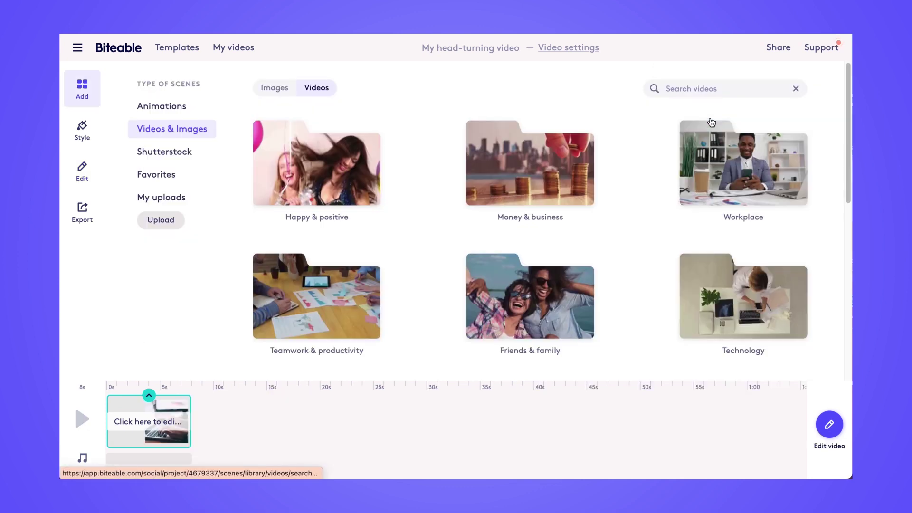
# Upload WELCOME-ST-IVES.jpeg and use it as the scene's background.
pyautogui.click(160, 220)
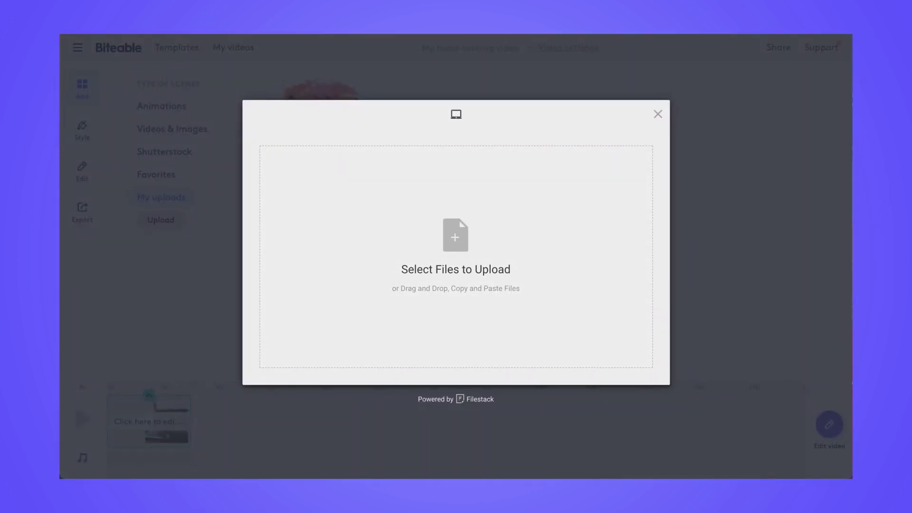
pyautogui.moveTo(617, 333); pyautogui.dragTo(464, 260)
pyautogui.click(628, 369)
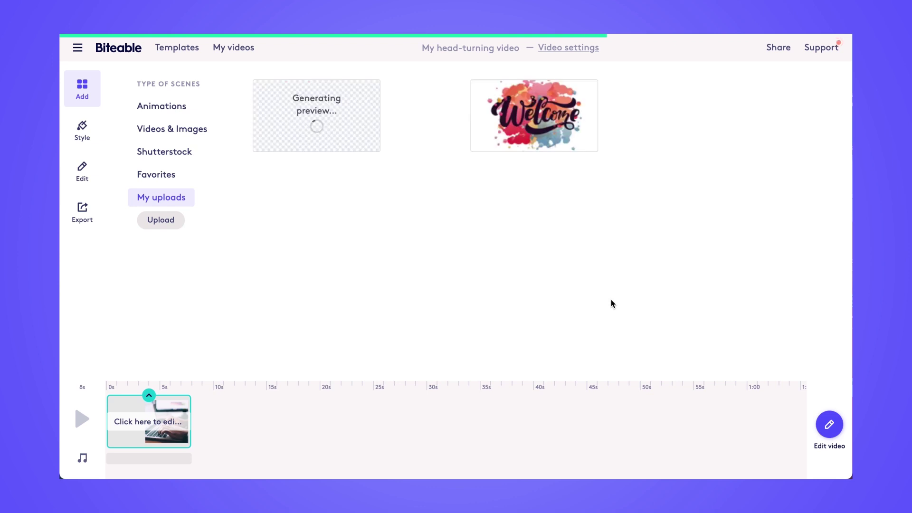
# Resize the Welcome image to 53.38% placement beside the placeholder text.
pyautogui.moveTo(570, 221); pyautogui.dragTo(601, 224)
pyautogui.moveTo(483, 321); pyautogui.dragTo(482, 259)
pyautogui.moveTo(481, 196); pyautogui.dragTo(478, 222)
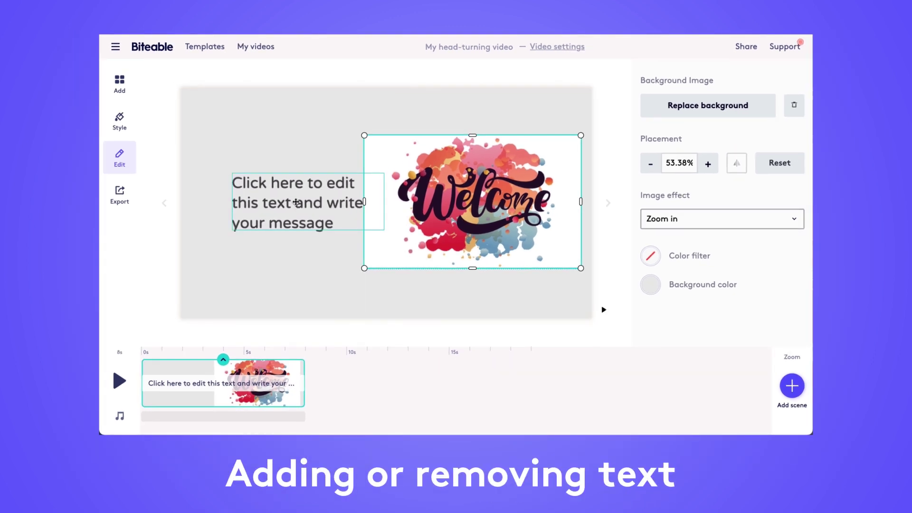
# Style the caption with a black ribbon, white text and the Scale down animation.
pyautogui.click(295, 201)
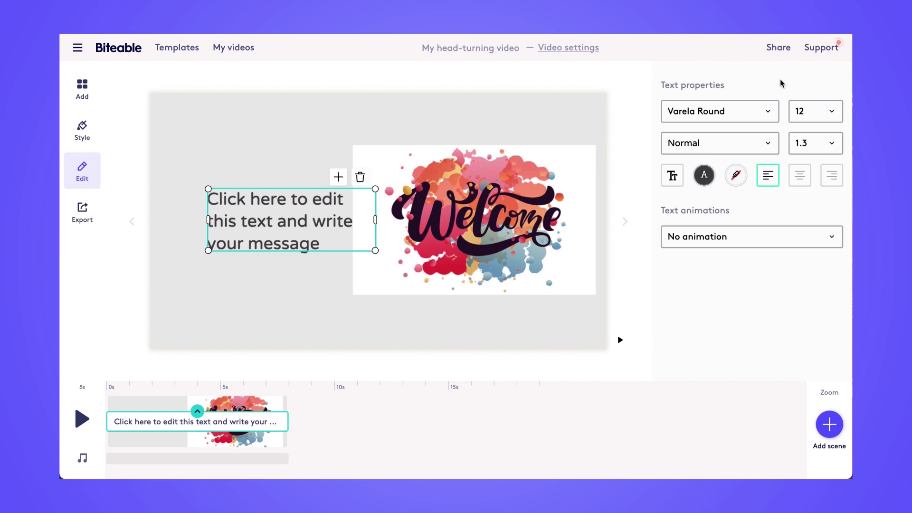
pyautogui.click(736, 175)
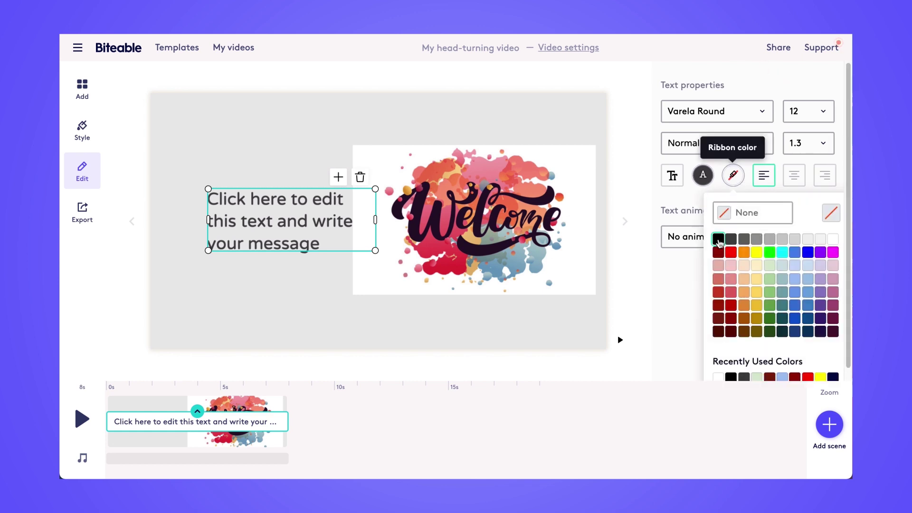
pyautogui.click(718, 241)
pyautogui.click(703, 175)
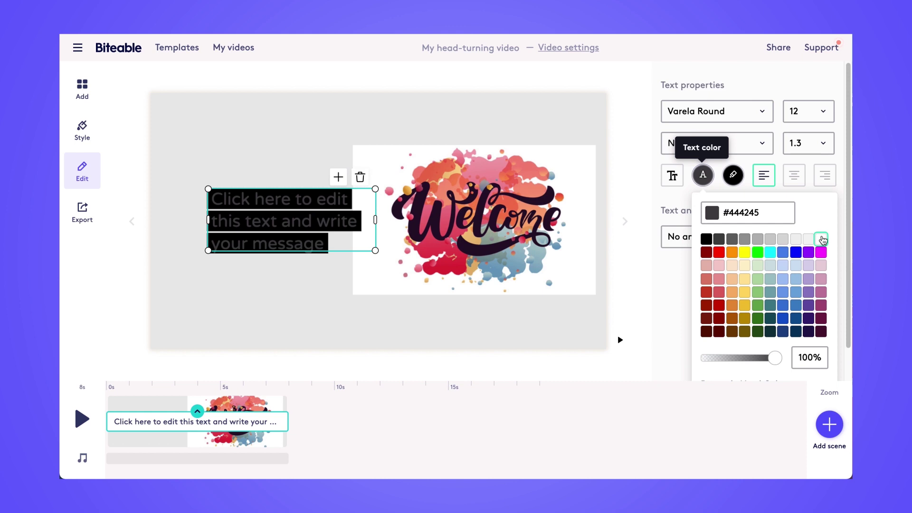
pyautogui.click(822, 240)
pyautogui.click(751, 236)
pyautogui.click(751, 236)
pyautogui.click(736, 354)
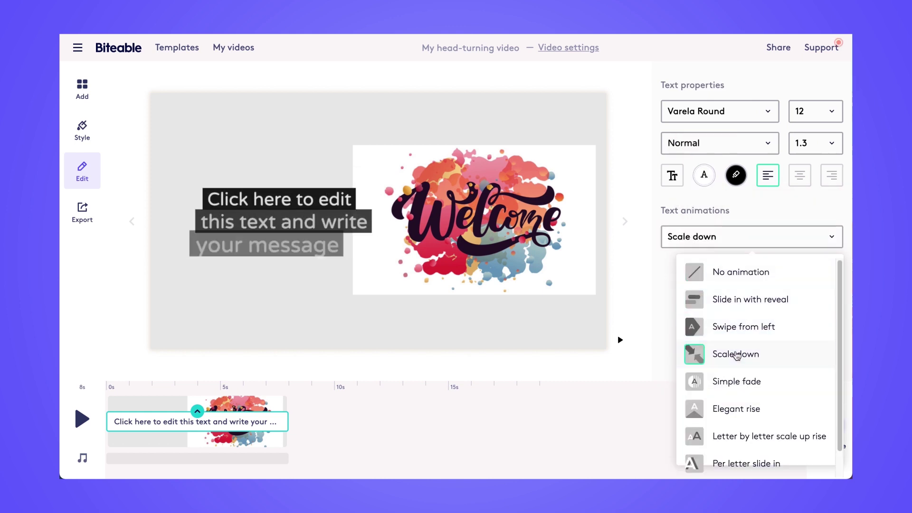
pyautogui.click(293, 234)
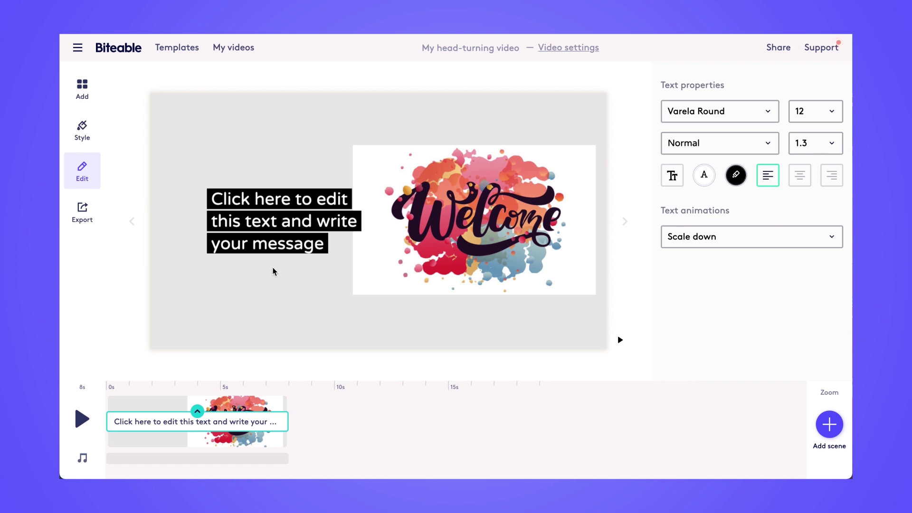
# Change the caption to 'Welcome to our Biteable tutorial!' and trim its timeline clip shorter.
pyautogui.click(267, 209)
pyautogui.tripleClick(267, 209)
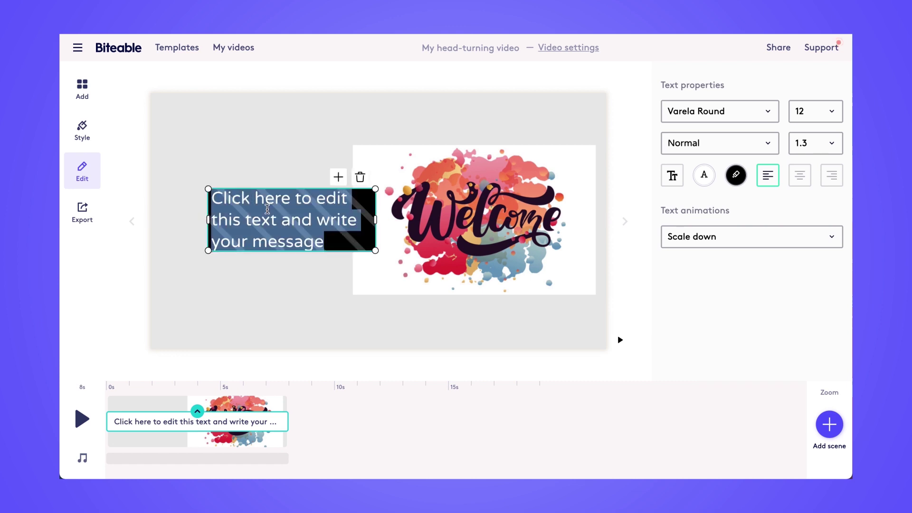
pyautogui.write('Welcome to our Biteable tu')
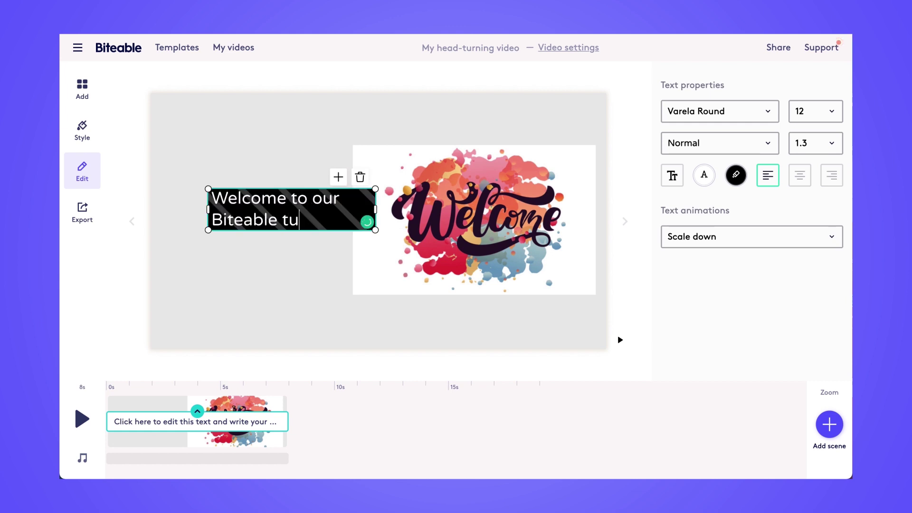
pyautogui.write('torial!')
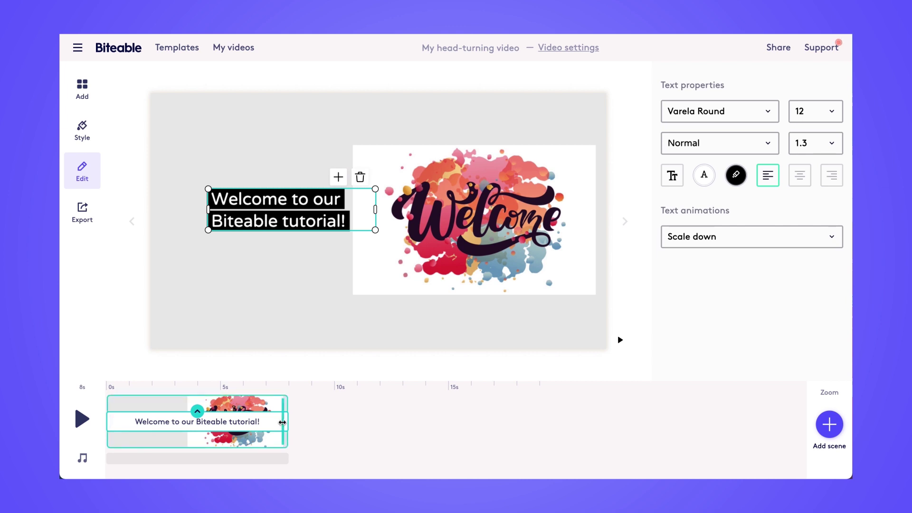
pyautogui.moveTo(283, 421); pyautogui.dragTo(208, 429)
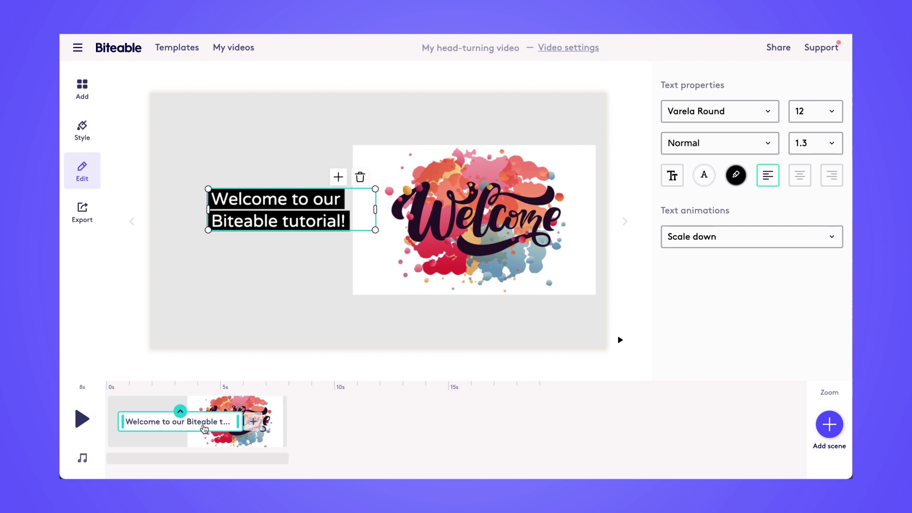
# Delete the leftover 'Click here to edit' placeholder line from the Welcome scene.
pyautogui.click(181, 411)
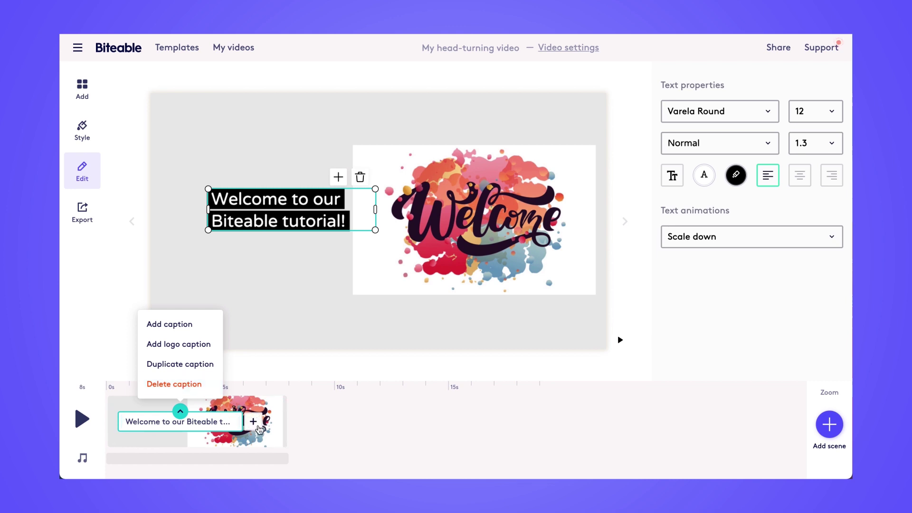
pyautogui.click(252, 421)
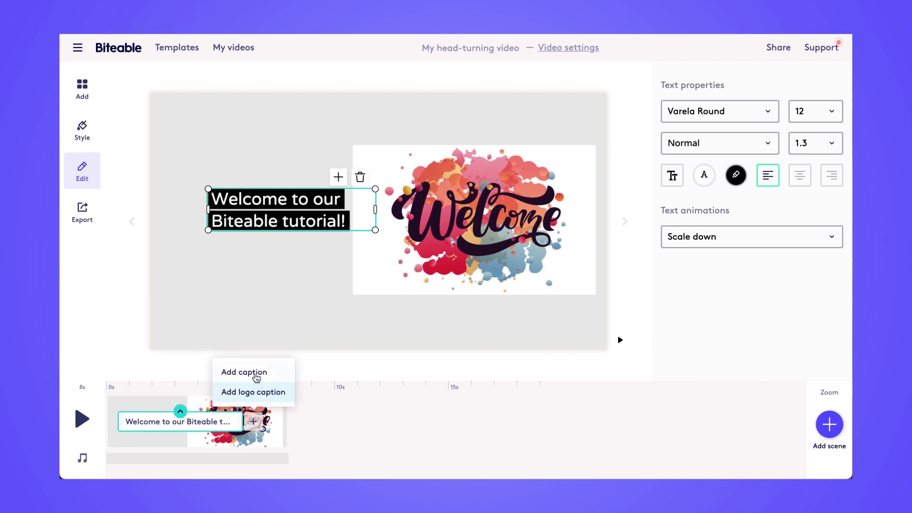
pyautogui.click(311, 222)
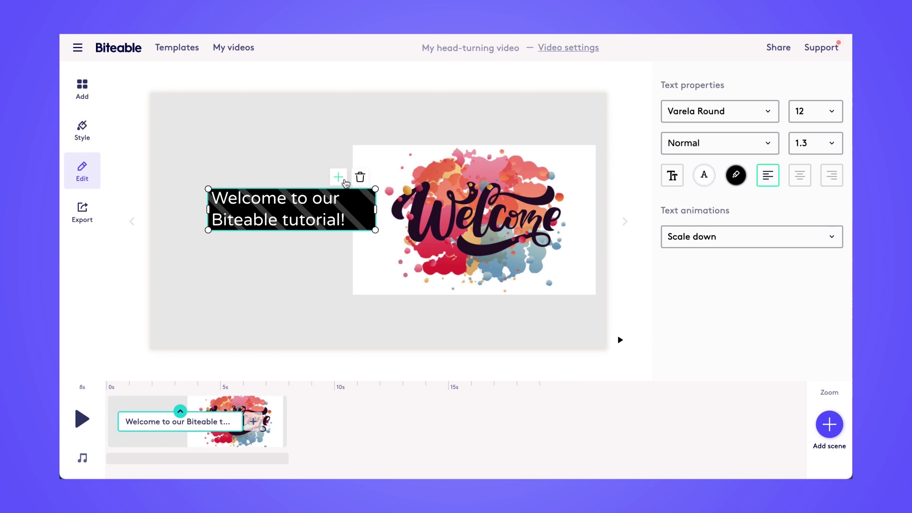
pyautogui.click(342, 180)
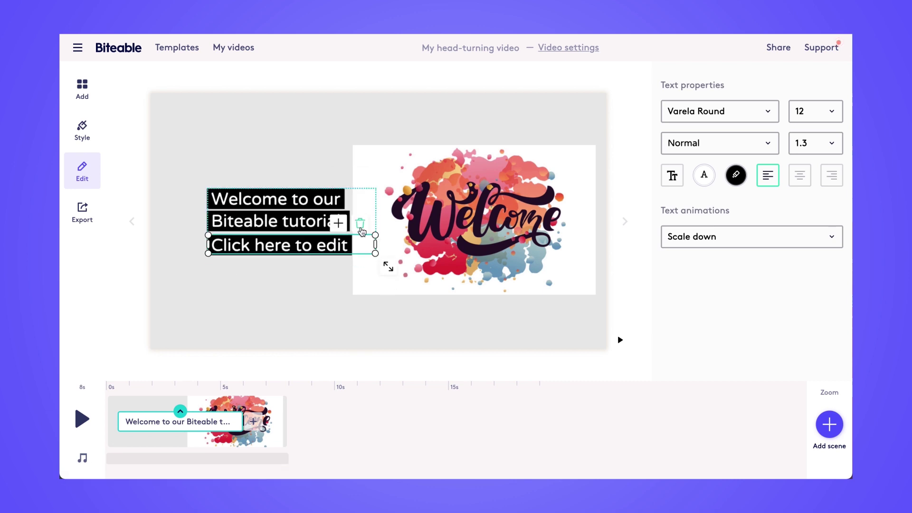
pyautogui.click(360, 227)
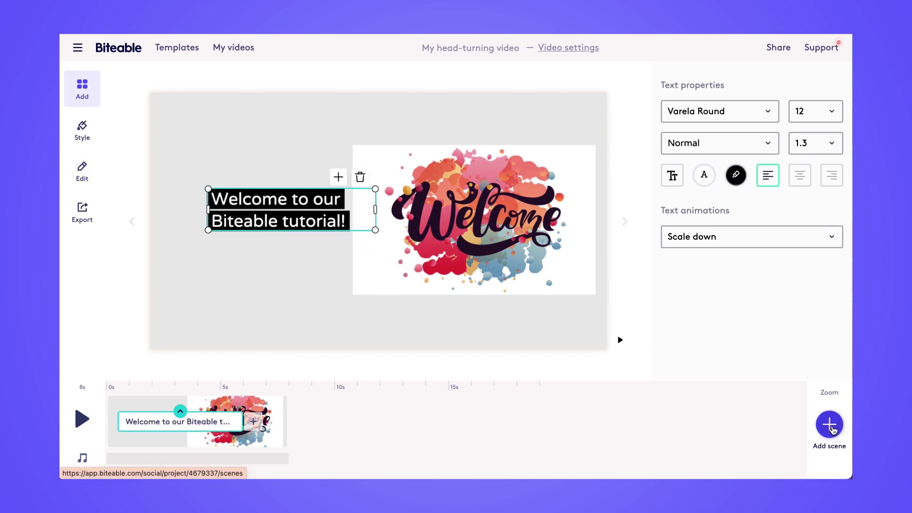
pyautogui.click(830, 424)
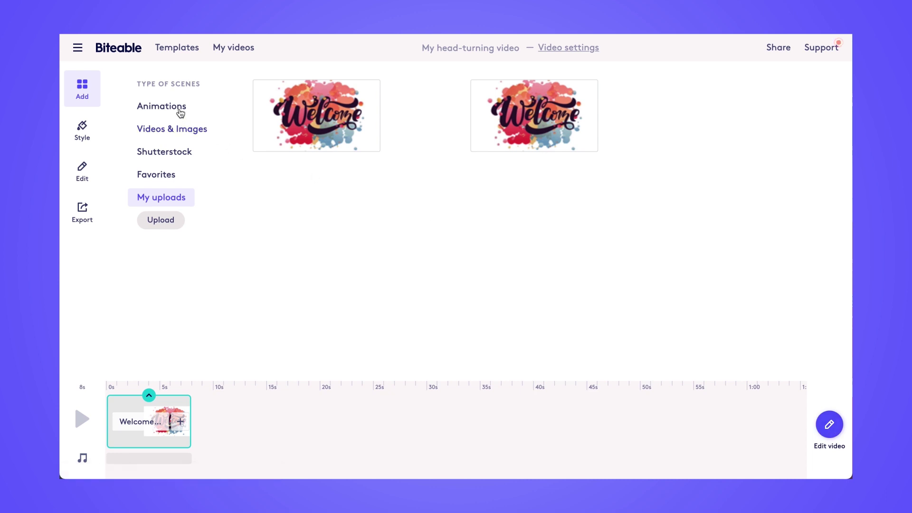
# Add the Services explainer Group 2 people animation as the second scene.
pyautogui.click(179, 110)
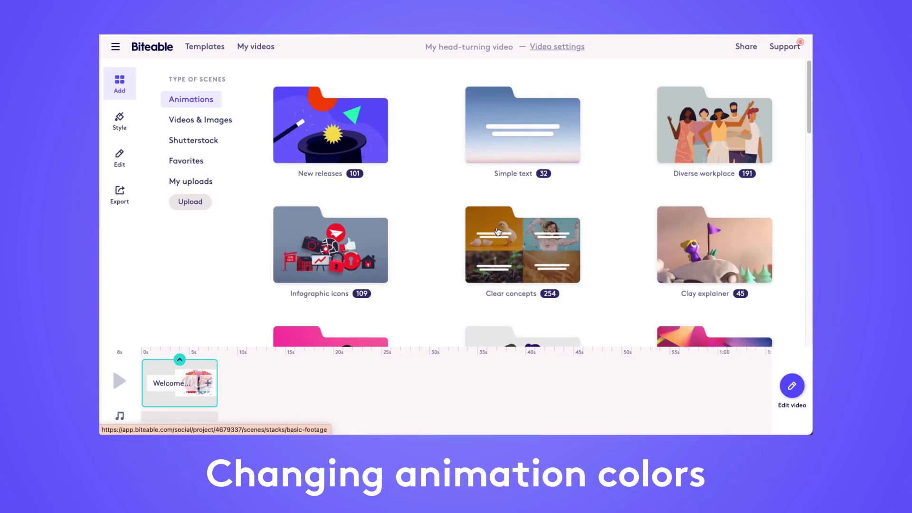
pyautogui.scroll(-3, 498, 231)
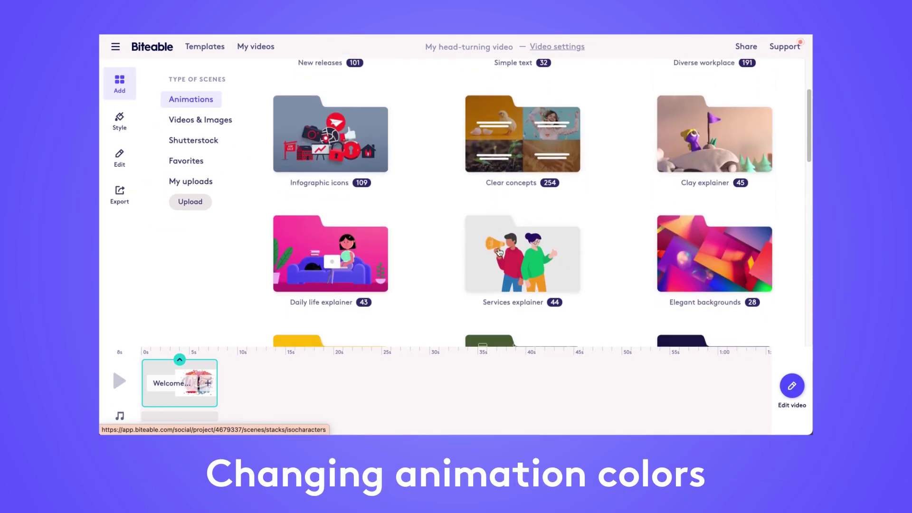
pyautogui.click(499, 260)
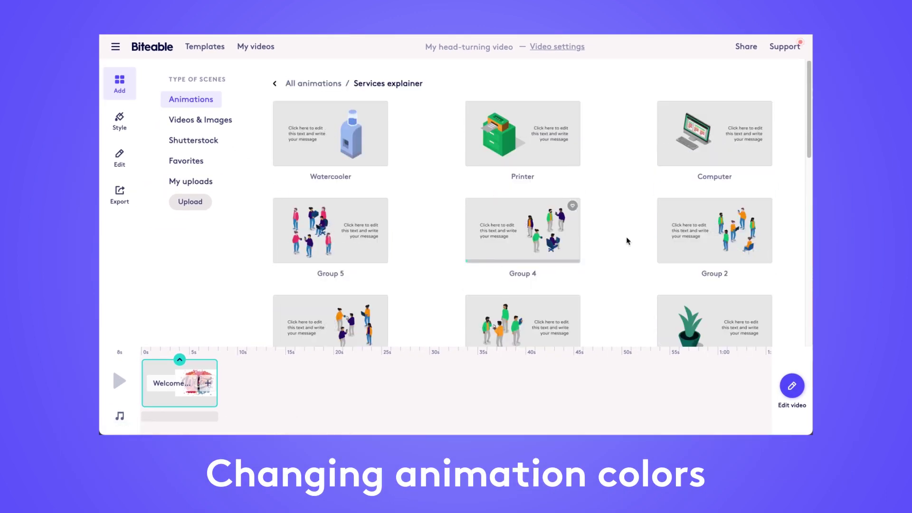
pyautogui.click(696, 230)
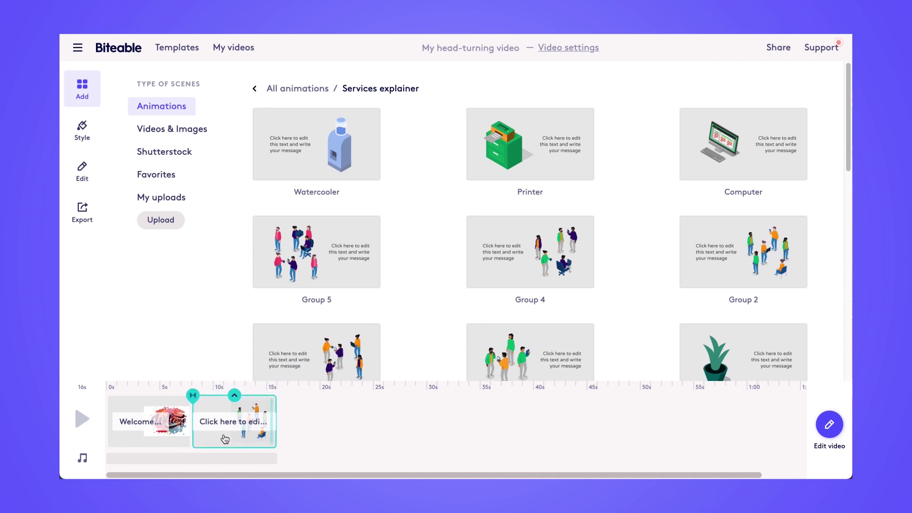
pyautogui.click(226, 439)
pyautogui.click(335, 442)
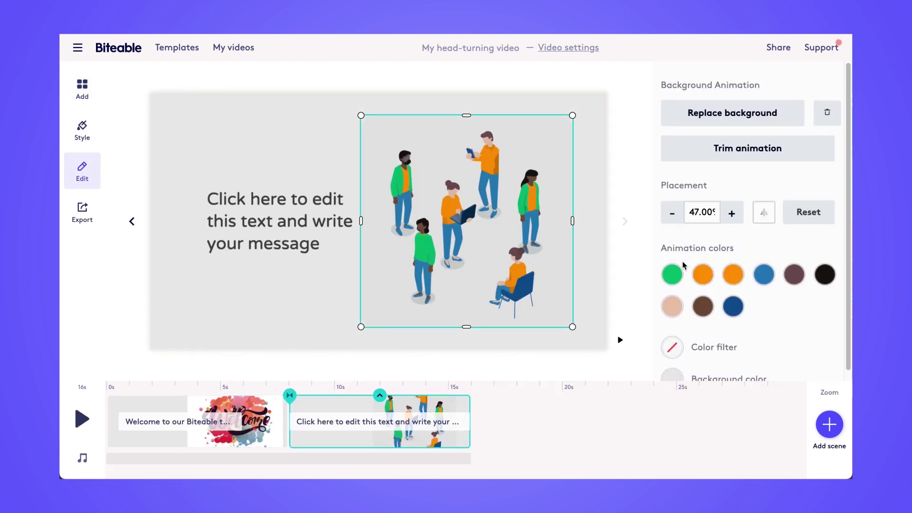
# Recolour the animation: green shirts red, blue trousers black, chair white.
pyautogui.click(673, 275)
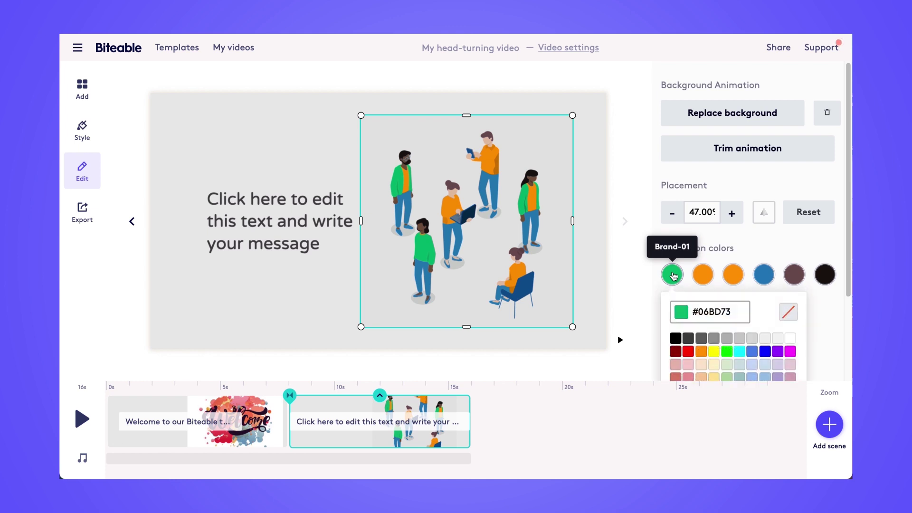
pyautogui.scroll(-2, 698, 296)
pyautogui.click(689, 289)
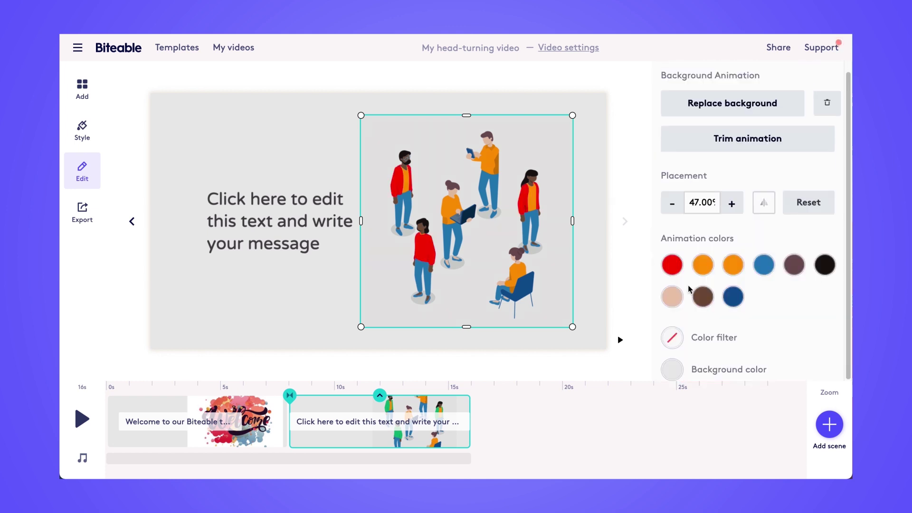
pyautogui.click(764, 265)
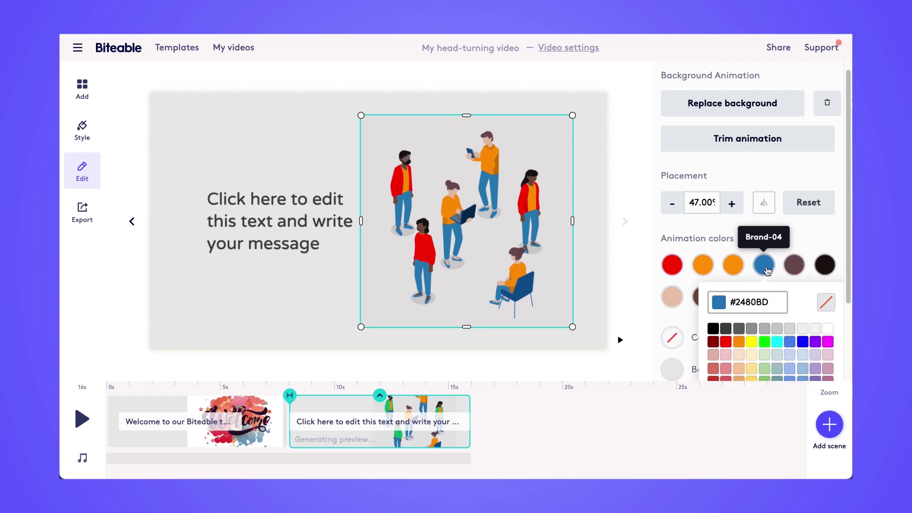
pyautogui.click(715, 318)
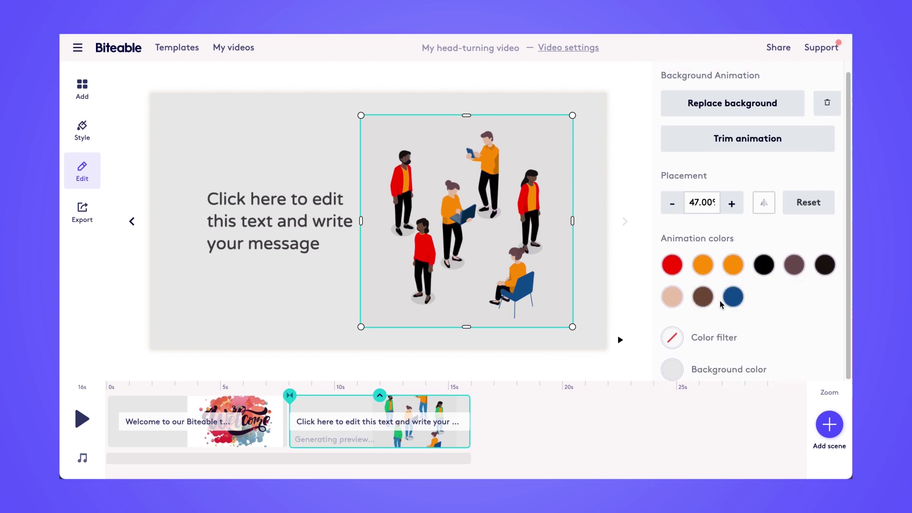
pyautogui.click(739, 299)
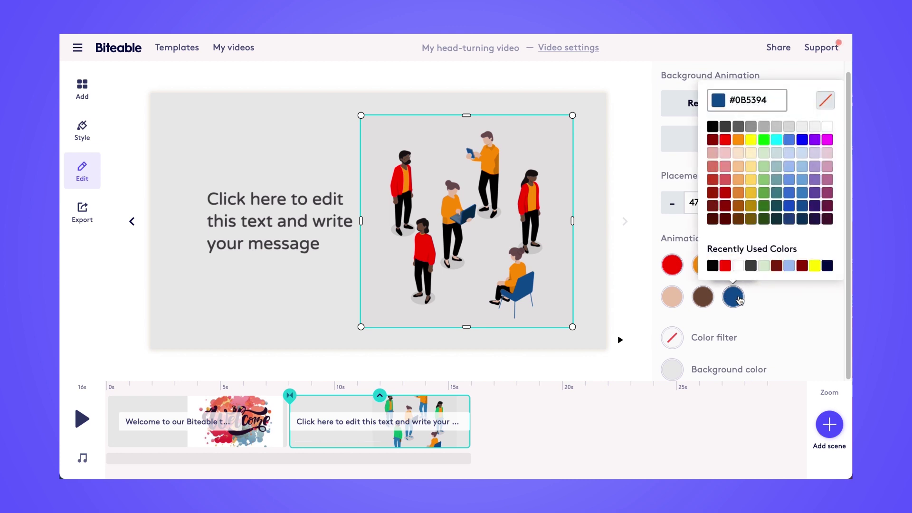
pyautogui.click(829, 131)
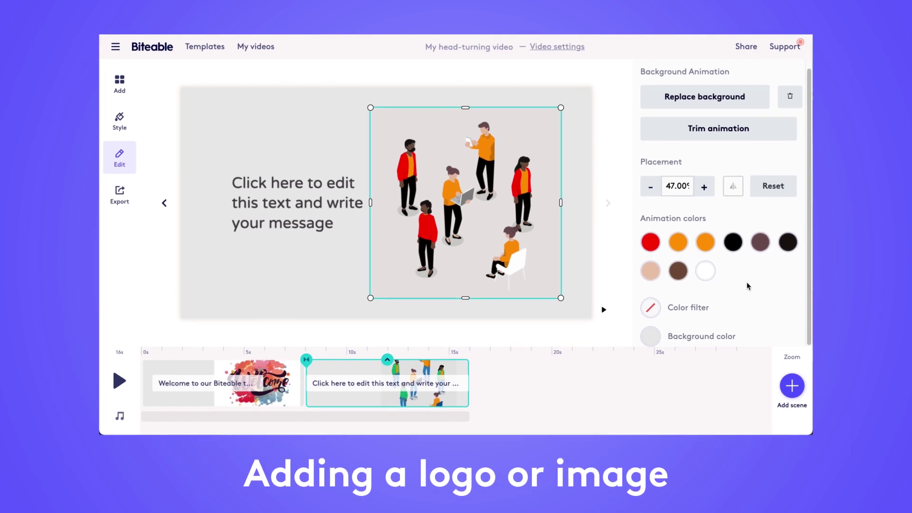
# Upload WELCOME-ST-IVES.jpeg and add it as the third scene.
pyautogui.click(792, 388)
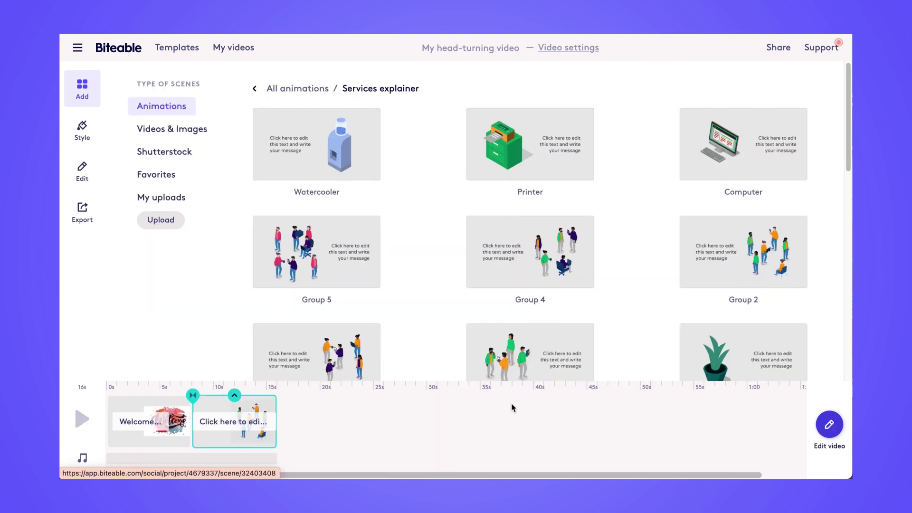
pyautogui.click(161, 219)
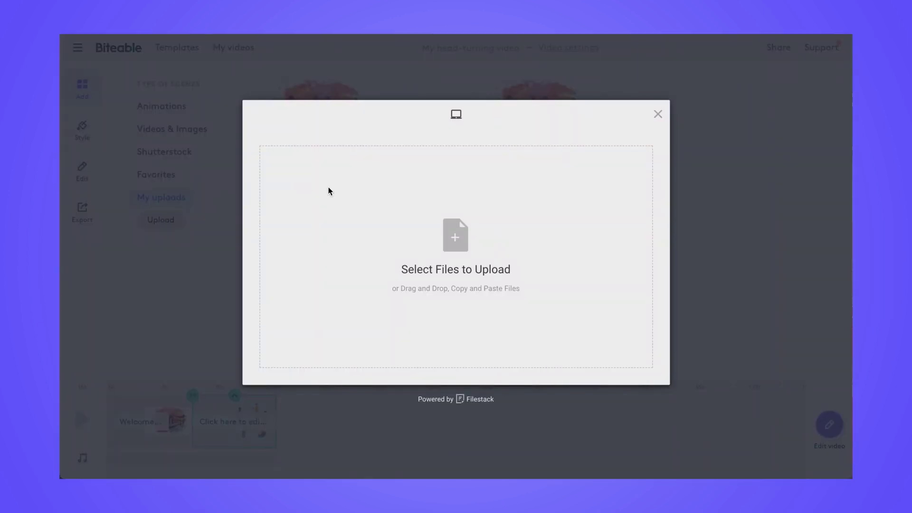
pyautogui.moveTo(468, 268); pyautogui.dragTo(469, 270)
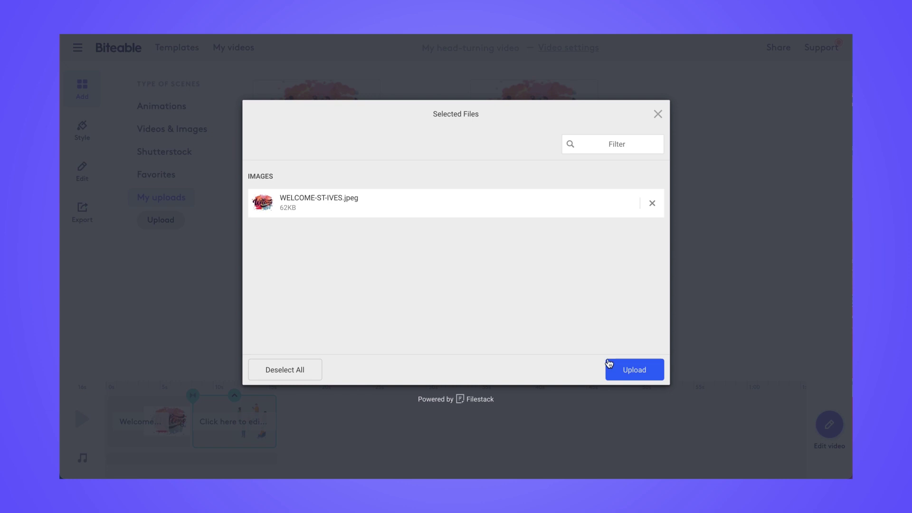
pyautogui.click(614, 362)
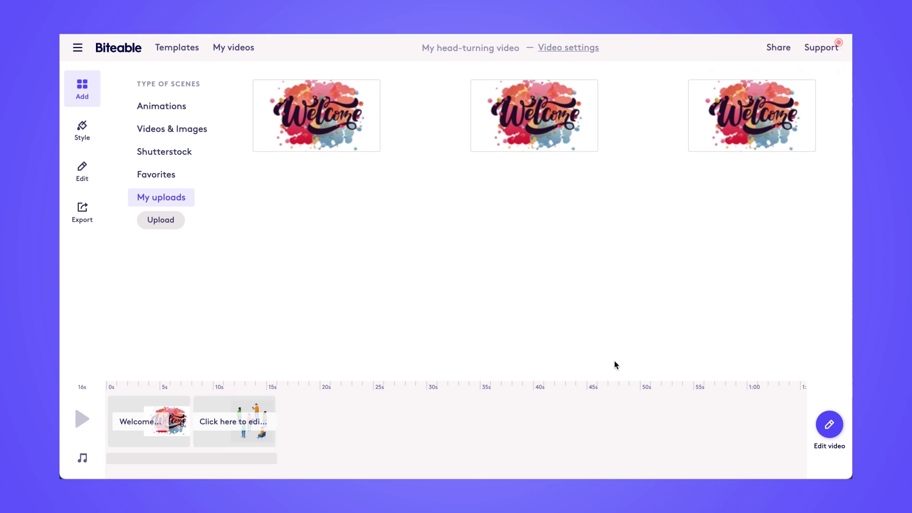
pyautogui.click(358, 140)
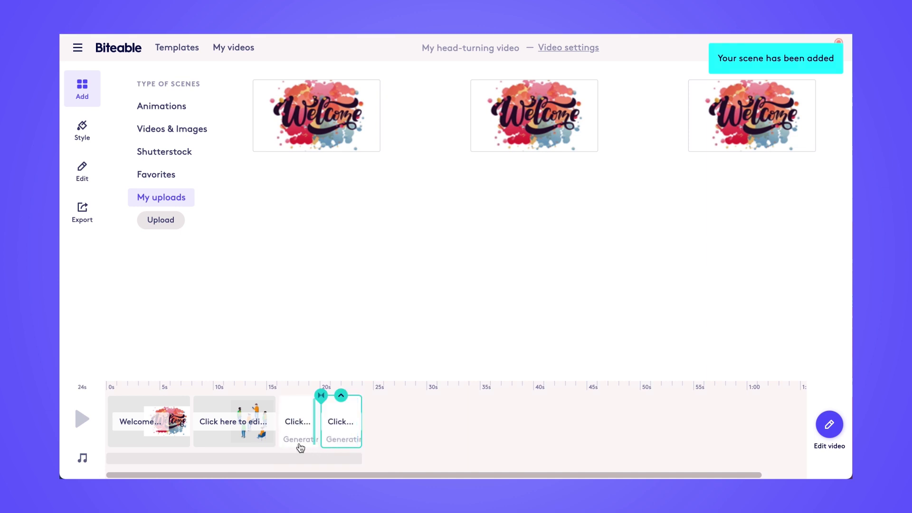
pyautogui.click(295, 442)
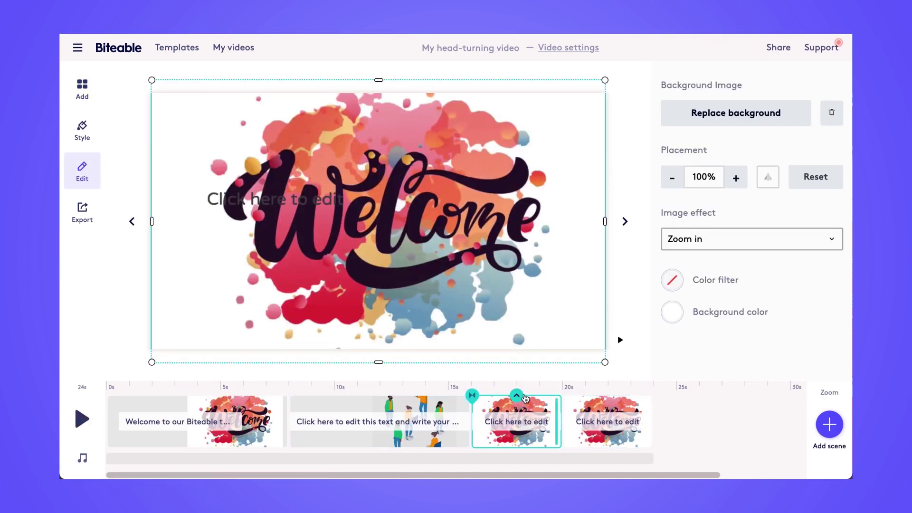
# Delete the extra duplicate scene and the image scene's placeholder text box.
pyautogui.click(523, 396)
pyautogui.click(503, 366)
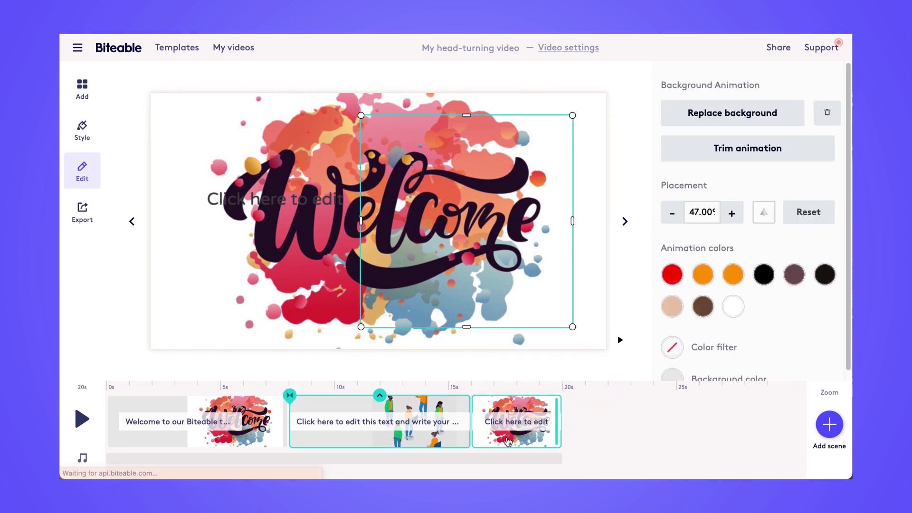
pyautogui.click(354, 190)
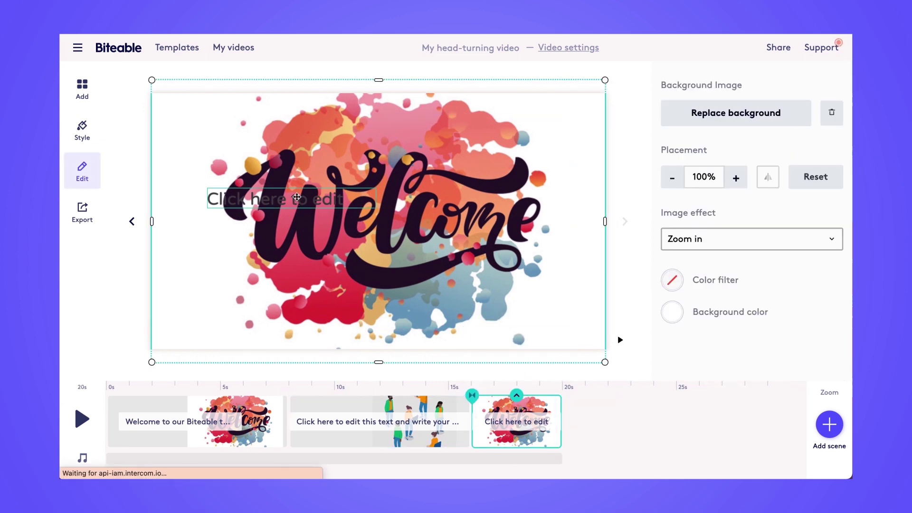
pyautogui.click(360, 178)
pyautogui.click(408, 222)
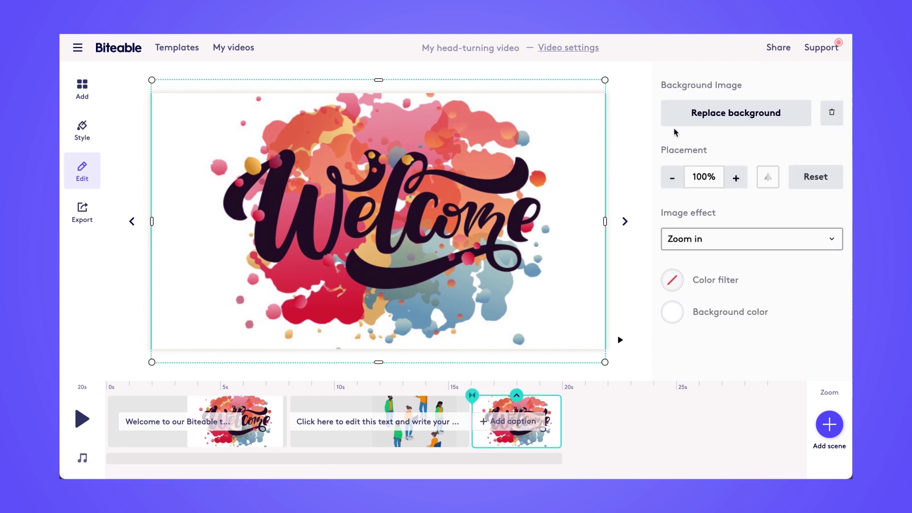
pyautogui.click(686, 115)
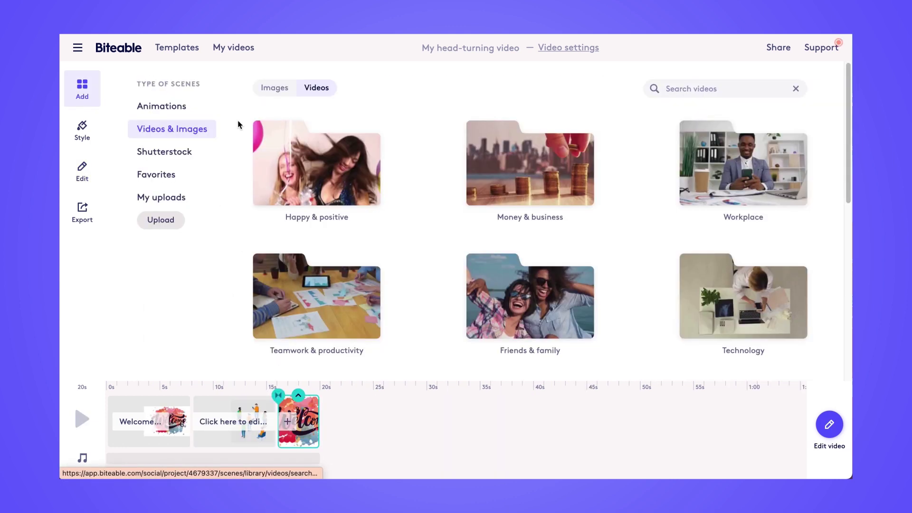
# Replace the third scene's background with the Services explainer Pot plant animation.
pyautogui.click(171, 113)
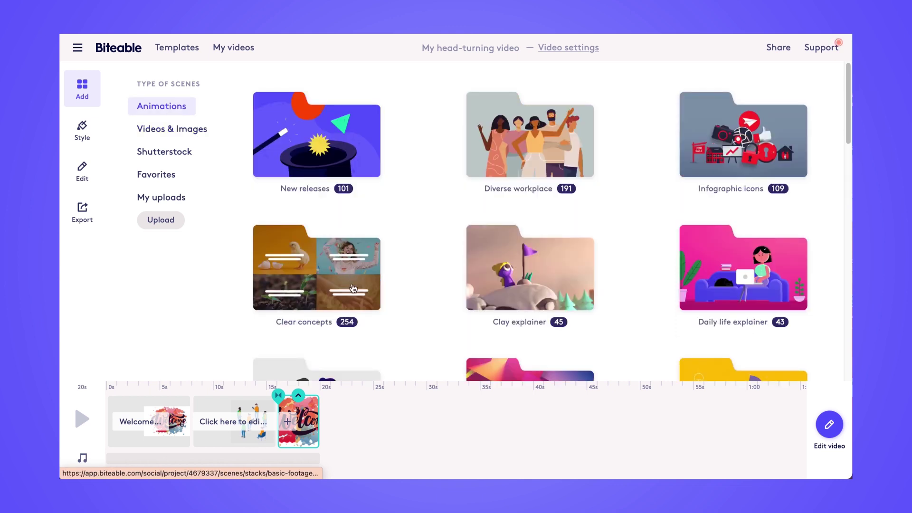
pyautogui.scroll(-5, 456, 304)
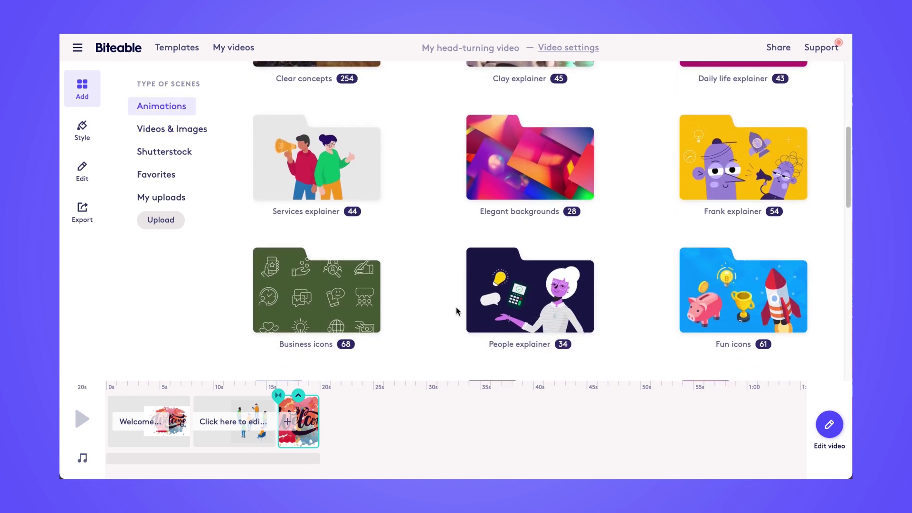
pyautogui.scroll(-2, 456, 309)
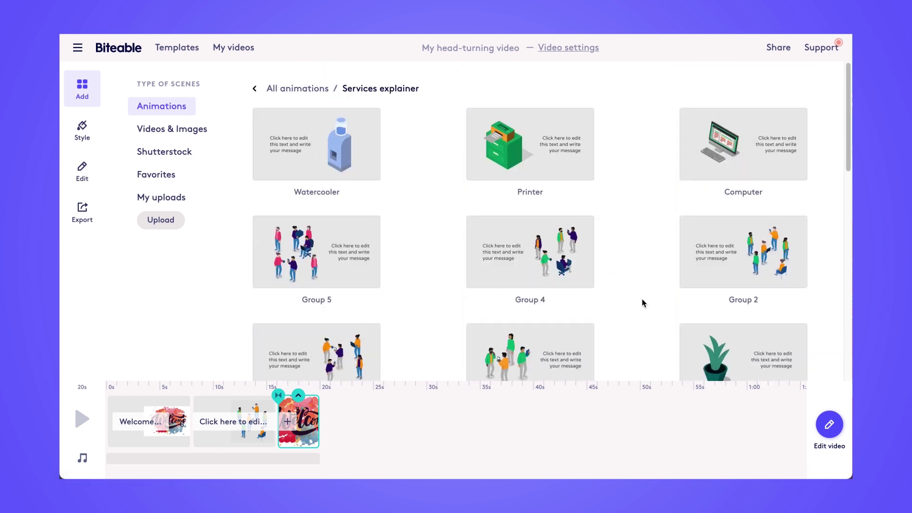
pyautogui.scroll(-1, 642, 298)
pyautogui.click(704, 317)
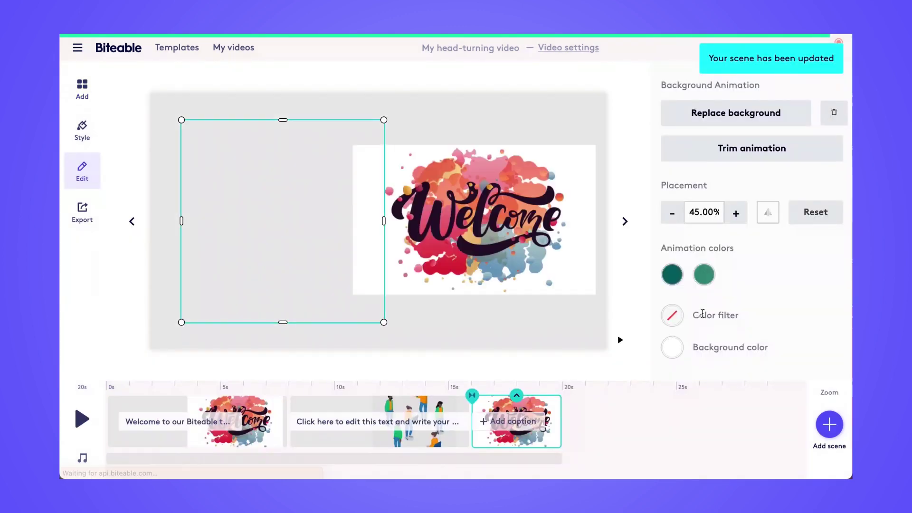
# Add the Welcome image as a frameless logo in the plant scene.
pyautogui.click(511, 420)
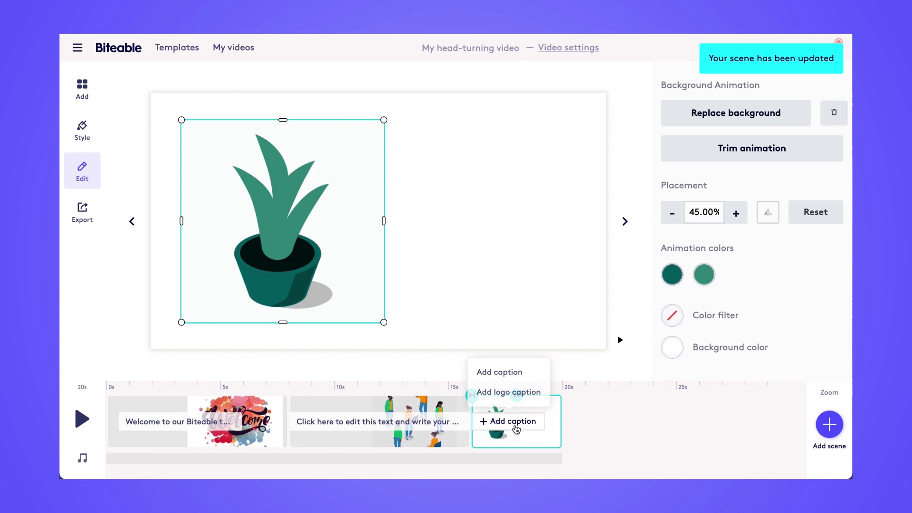
pyautogui.click(508, 391)
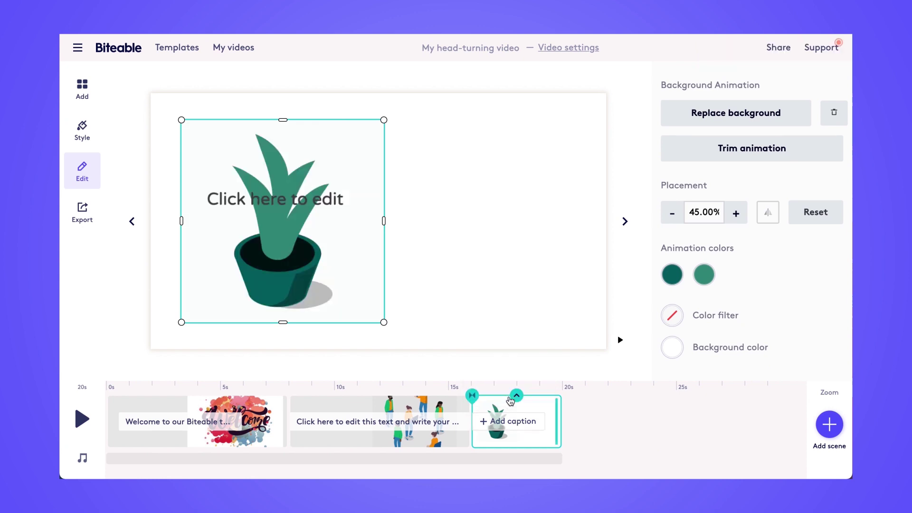
pyautogui.click(292, 158)
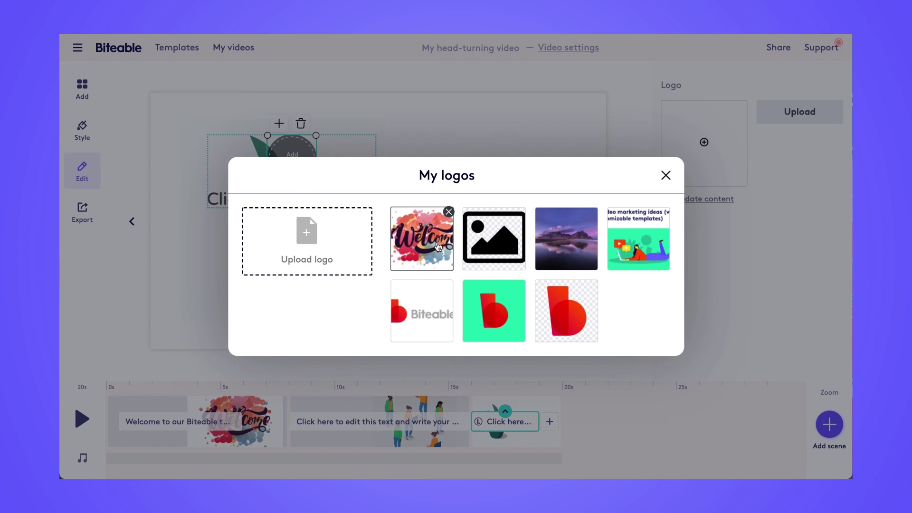
pyautogui.click(437, 245)
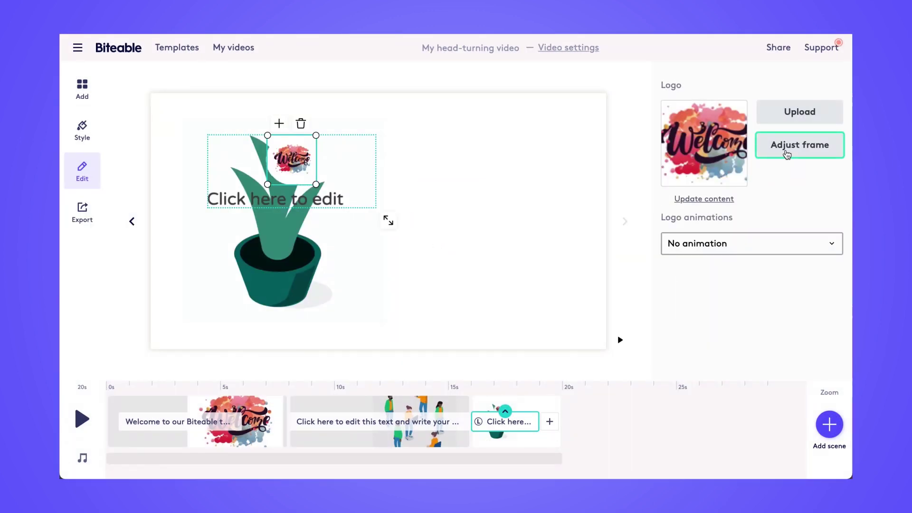
pyautogui.click(787, 155)
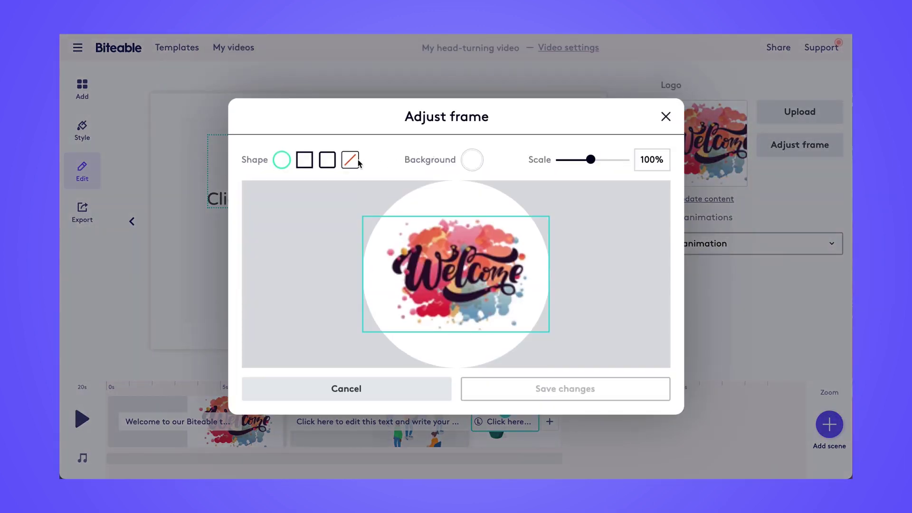
pyautogui.click(350, 160)
pyautogui.click(553, 390)
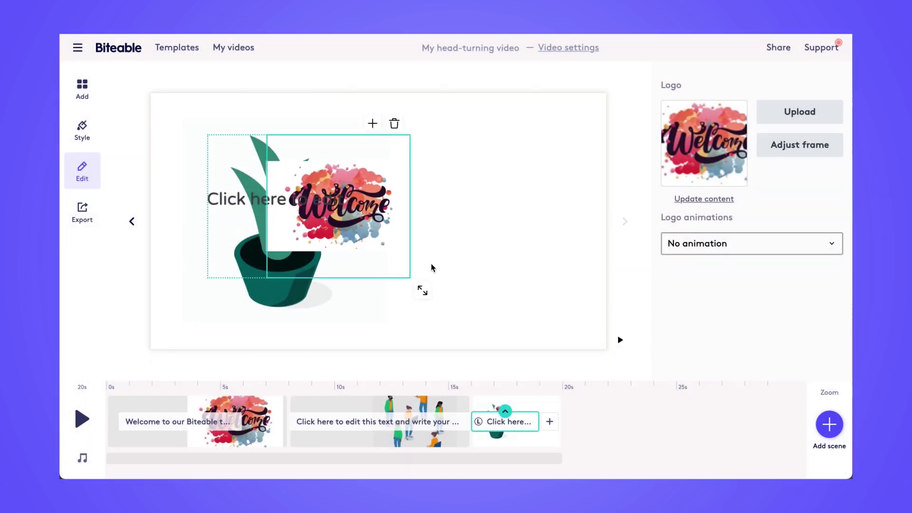
# Move the logo right of the plant and delete the 'Click here to edit' text.
pyautogui.moveTo(402, 237); pyautogui.dragTo(594, 236)
pyautogui.click(293, 200)
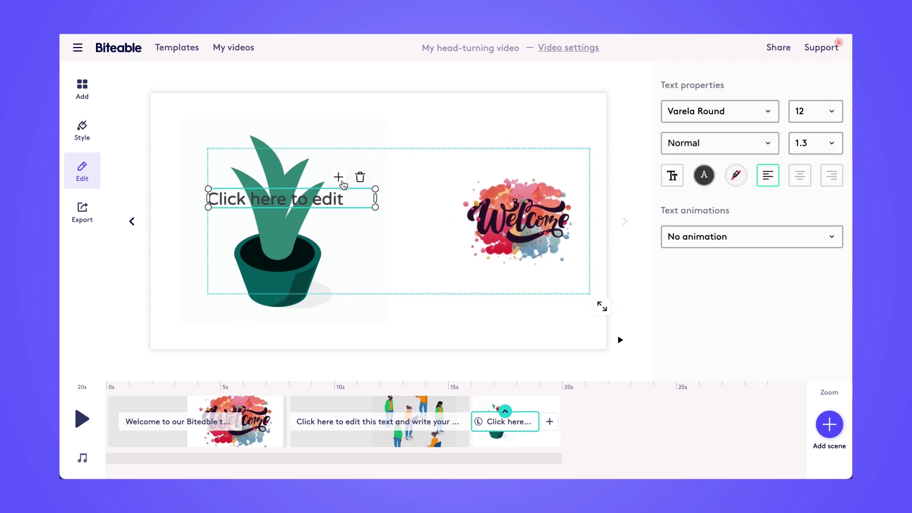
pyautogui.click(360, 179)
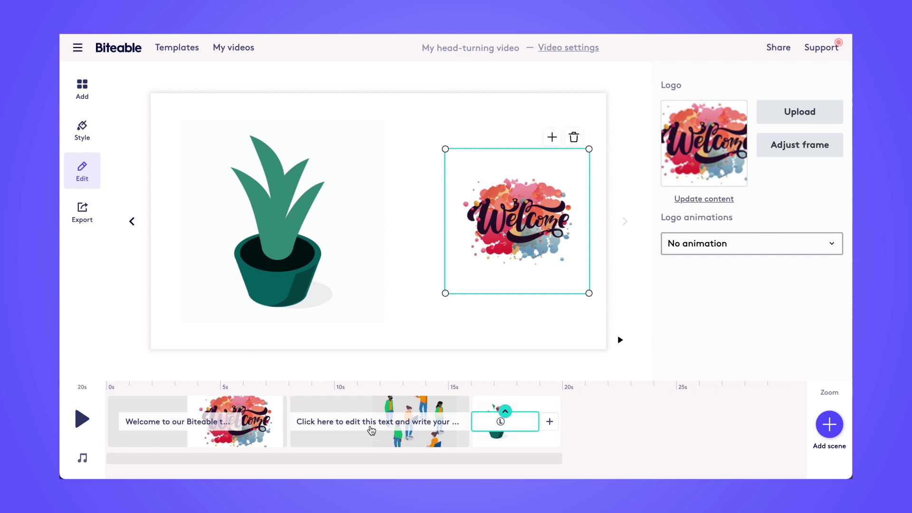
# Drag the plant scene's clip edge to change its duration, bringing the video to 20 seconds.
pyautogui.click(166, 445)
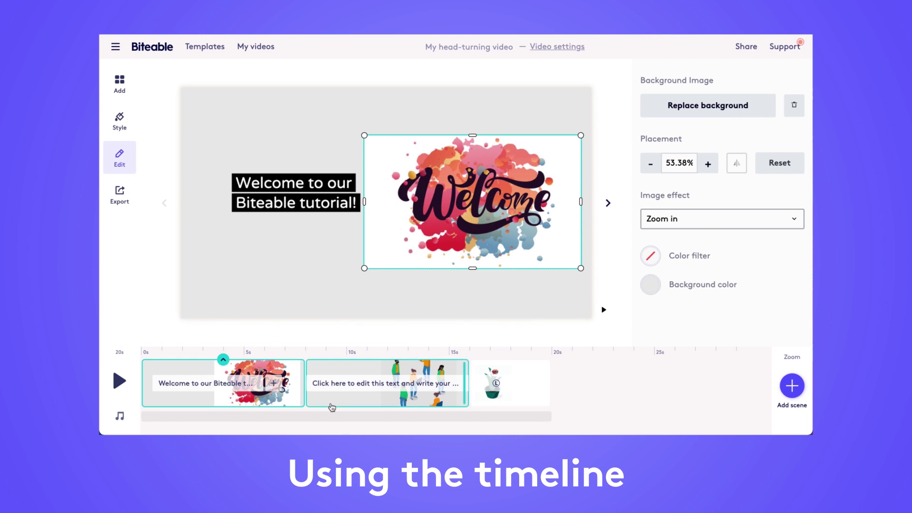
pyautogui.click(331, 407)
pyautogui.click(480, 402)
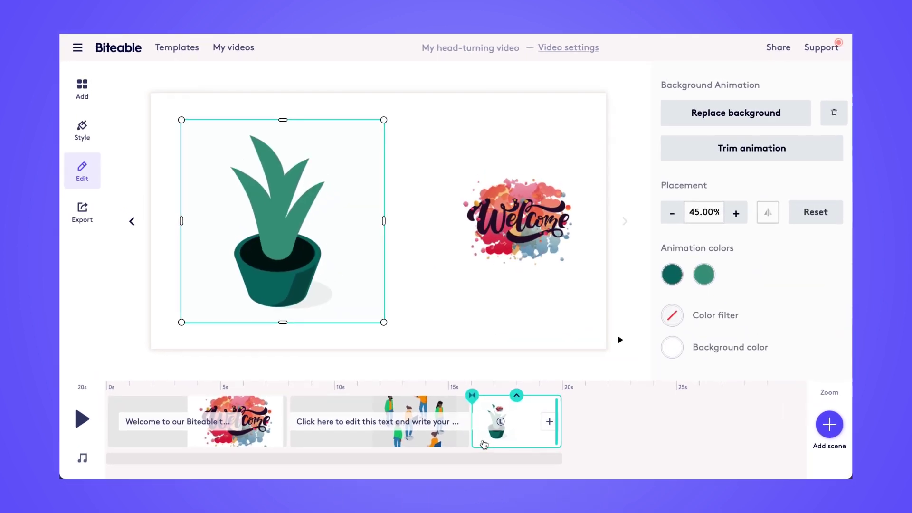
pyautogui.click(516, 396)
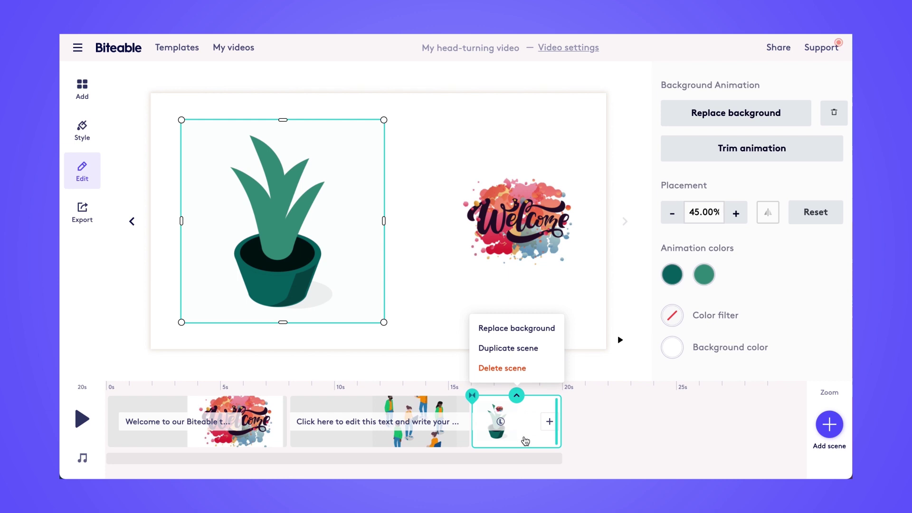
pyautogui.click(567, 436)
pyautogui.moveTo(558, 433)
pyautogui.mouseDown()
pyautogui.moveTo(668, 423)
pyautogui.moveTo(561, 425)
pyautogui.mouseUp()
# Zoom the timeline in to show finer time divisions.
pyautogui.moveTo(829, 393)
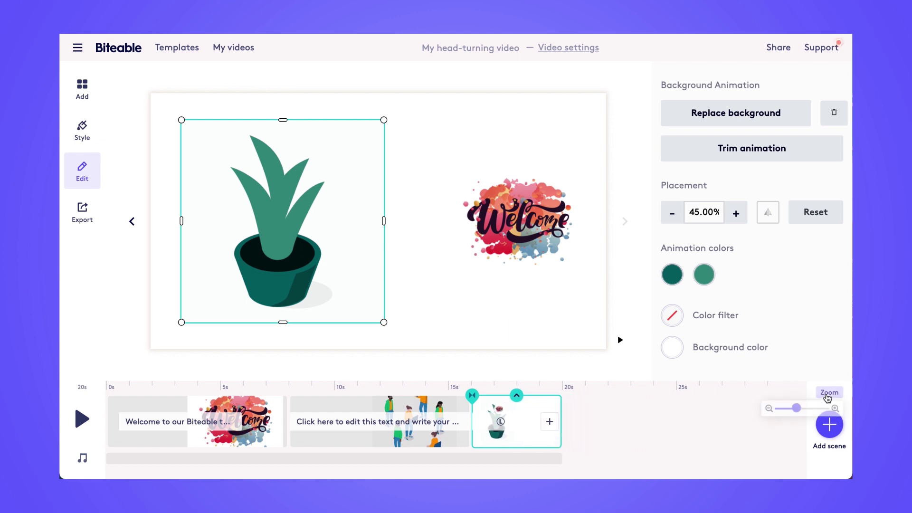
pyautogui.moveTo(802, 414)
pyautogui.mouseDown()
pyautogui.moveTo(830, 414)
pyautogui.moveTo(777, 413)
pyautogui.moveTo(794, 413)
pyautogui.mouseUp()
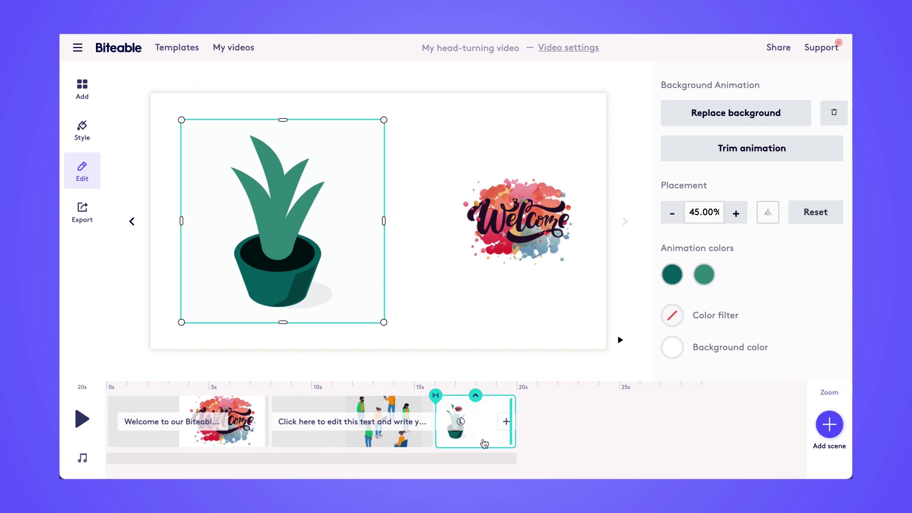
pyautogui.click(436, 395)
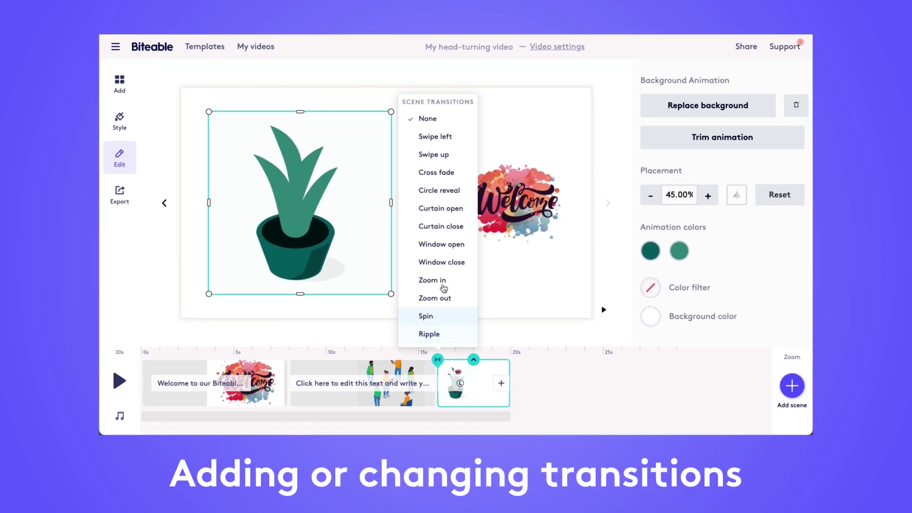
# Set the transition into the plant scene to Swipe up, then change it to Curtain open.
pyautogui.click(437, 156)
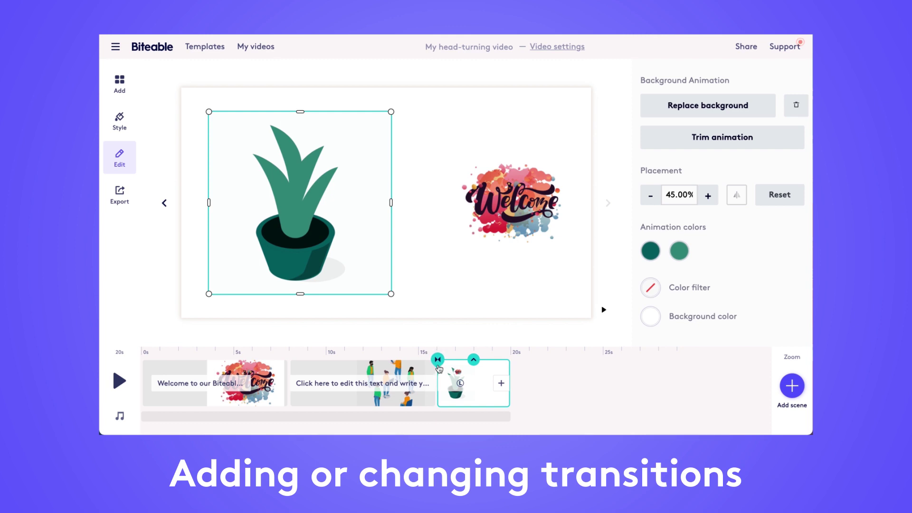
pyautogui.click(437, 363)
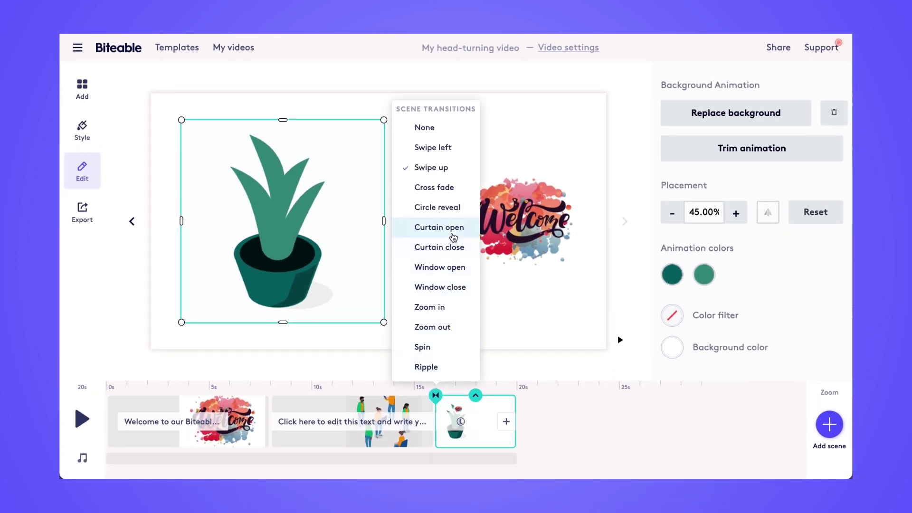
pyautogui.click(454, 232)
# Bring the people scene back onto the canvas, leaving its transition unchanged.
pyautogui.click(297, 444)
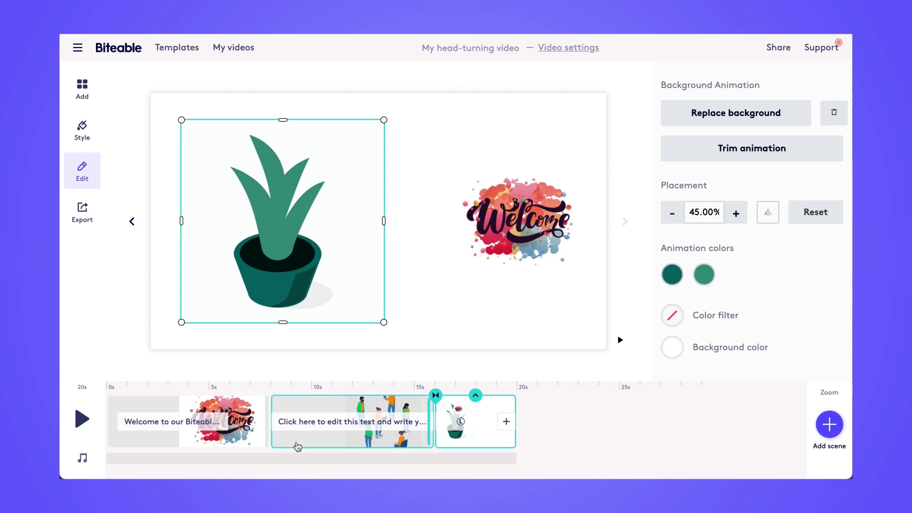
pyautogui.click(272, 396)
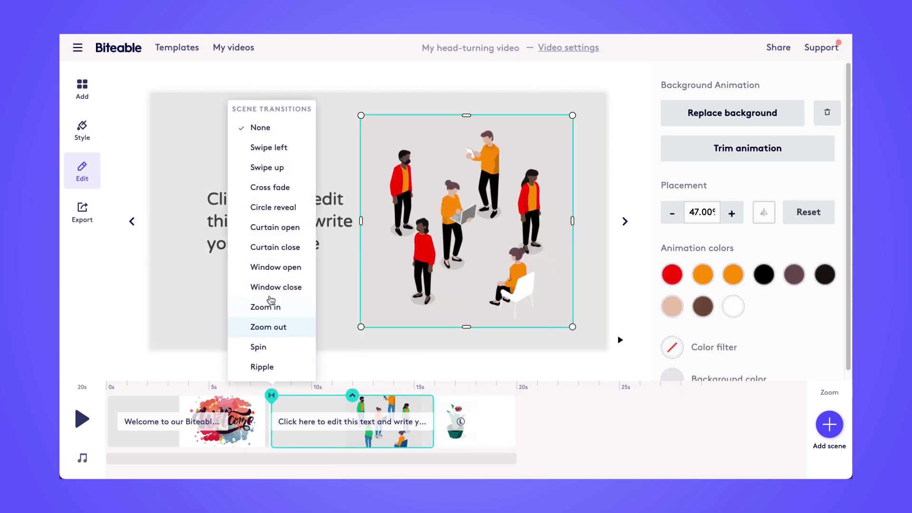
pyautogui.click(269, 269)
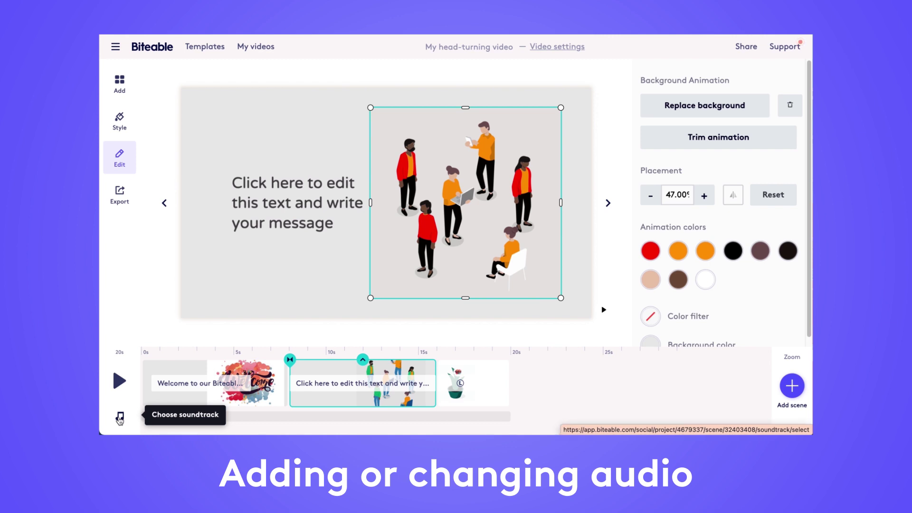
# Browse the music library, check Upload, and save Chill - Dreamy Alpine as the soundtrack at 50.00 volume.
pyautogui.click(119, 418)
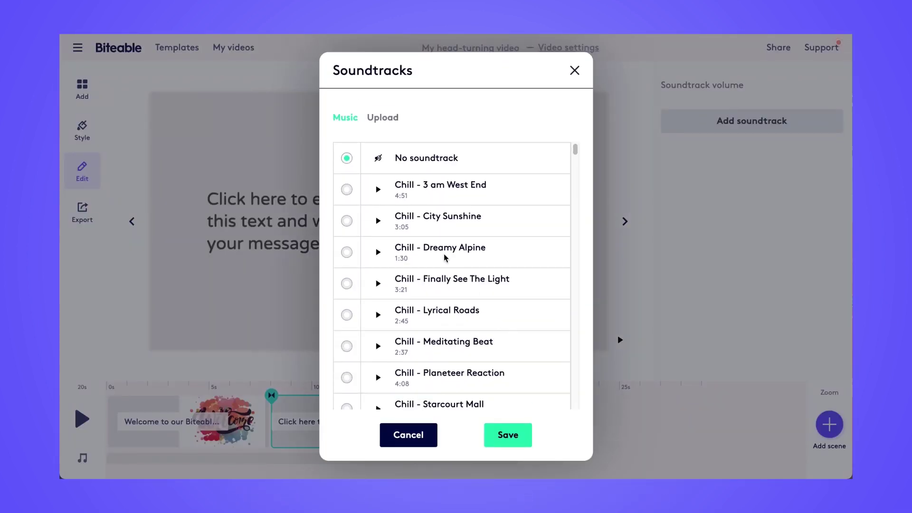
pyautogui.scroll(-4, 449, 260)
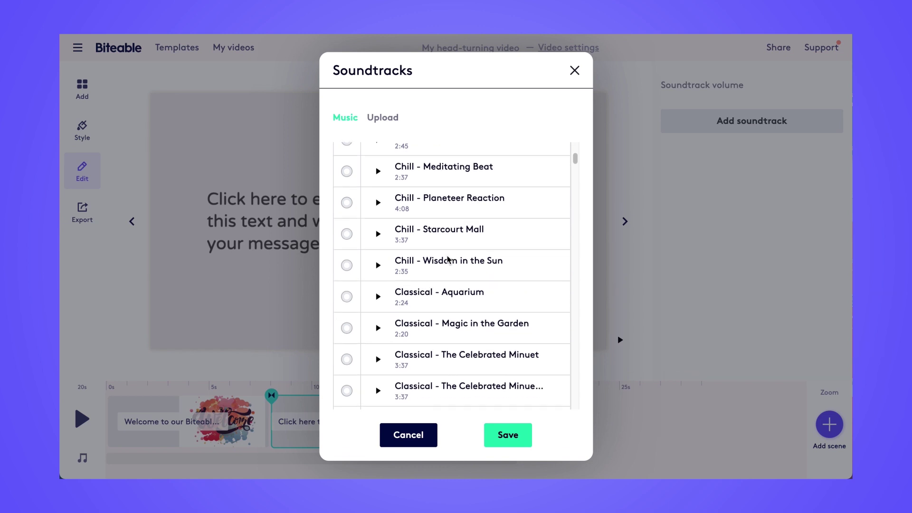
pyautogui.scroll(-4, 448, 255)
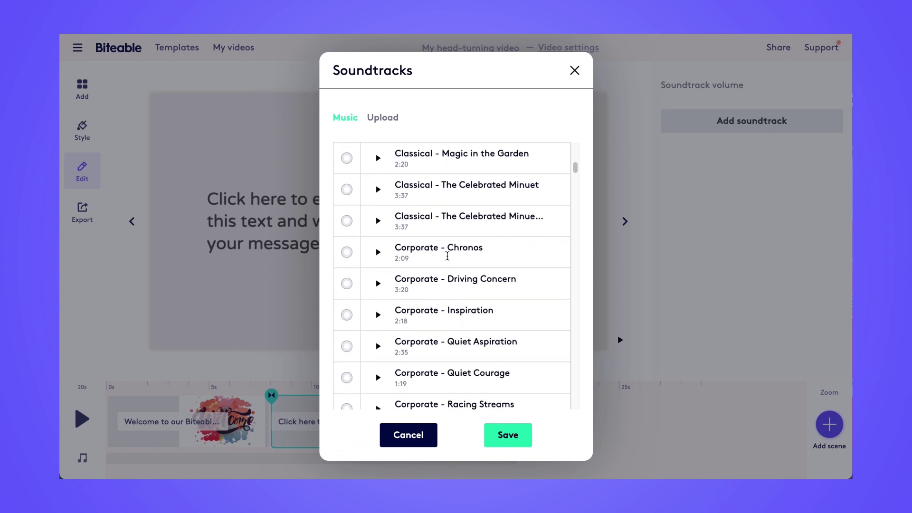
pyautogui.click(389, 122)
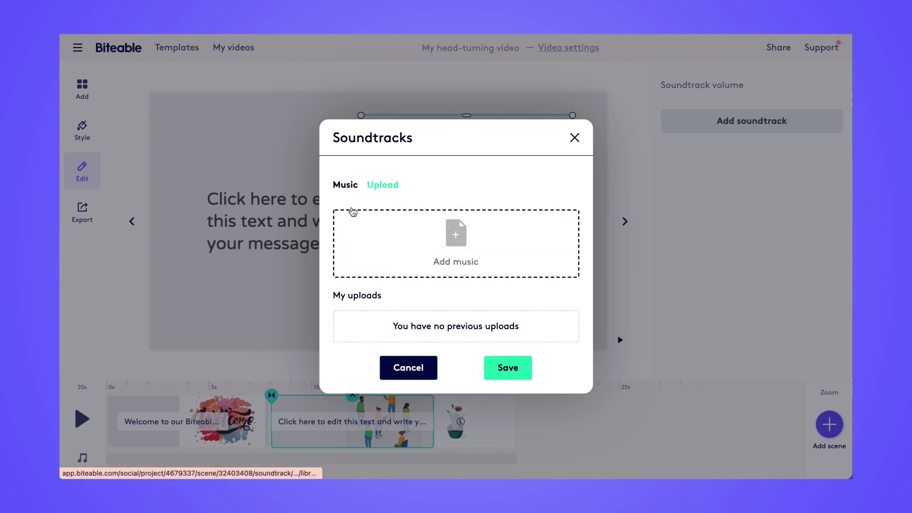
pyautogui.click(352, 211)
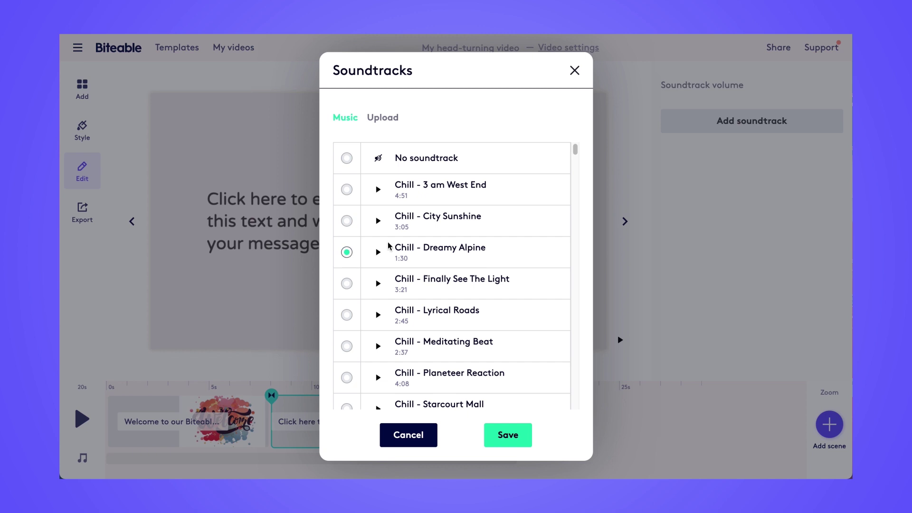
pyautogui.click(503, 435)
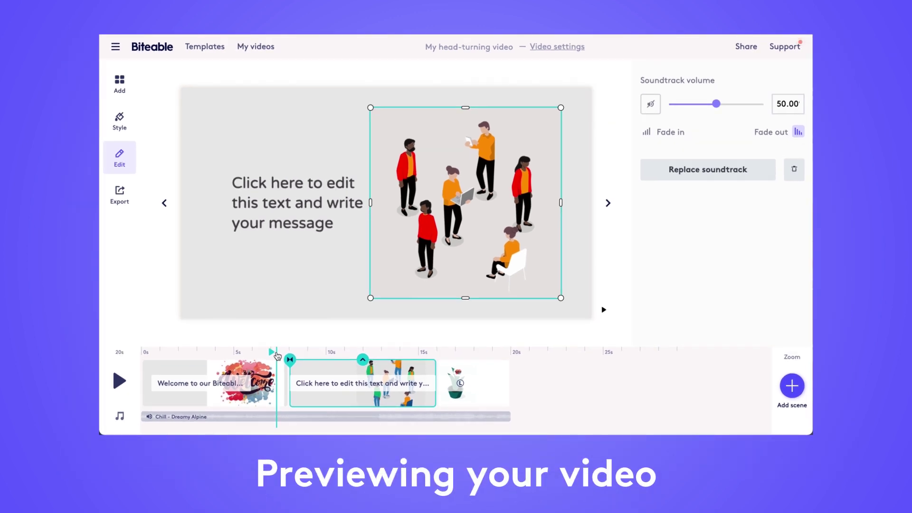
pyautogui.click(277, 356)
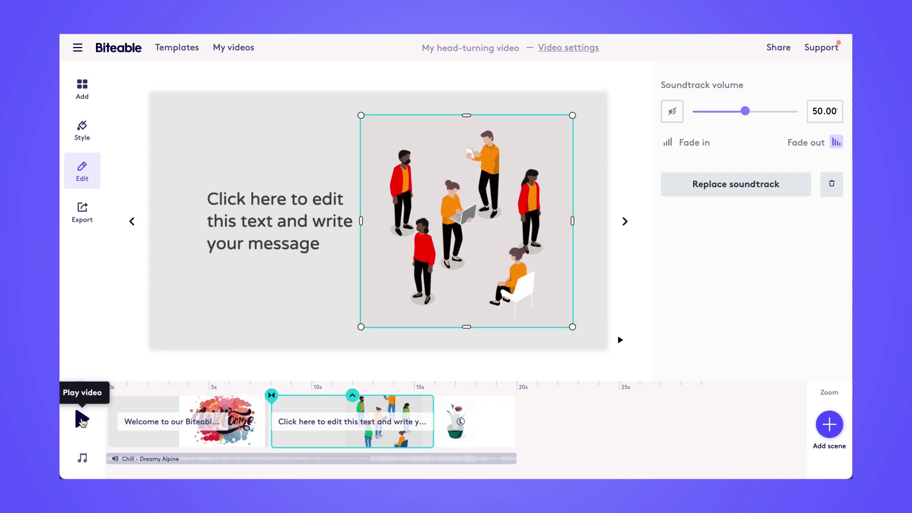
pyautogui.click(82, 420)
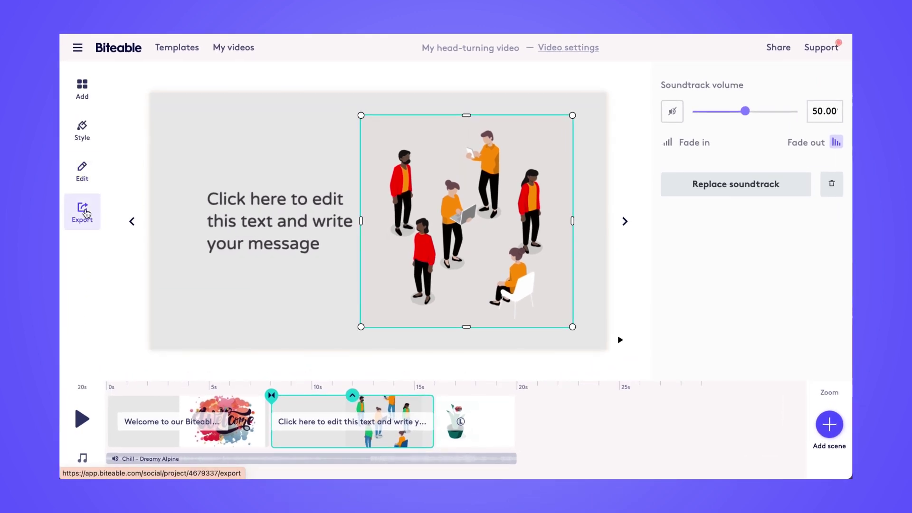
# Start building the final video from the Export page.
pyautogui.click(86, 213)
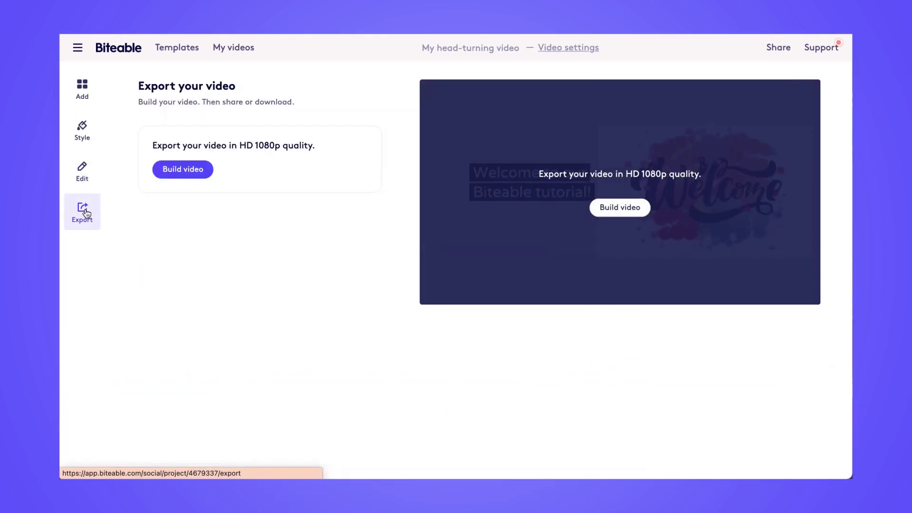
pyautogui.click(185, 170)
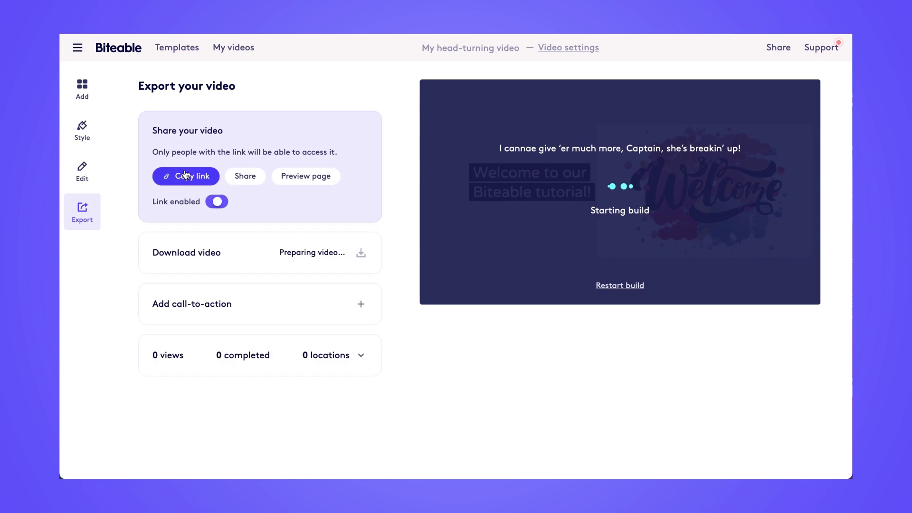
pyautogui.click(287, 311)
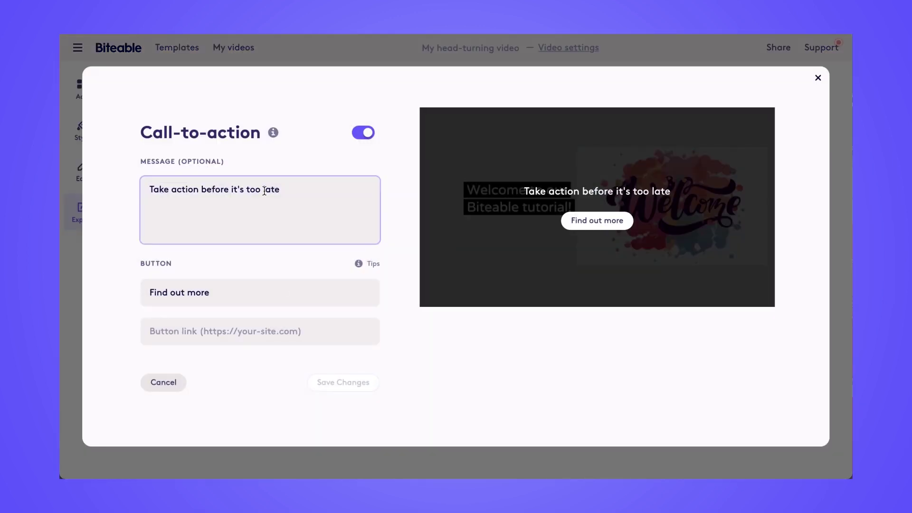
pyautogui.tripleClick(264, 191)
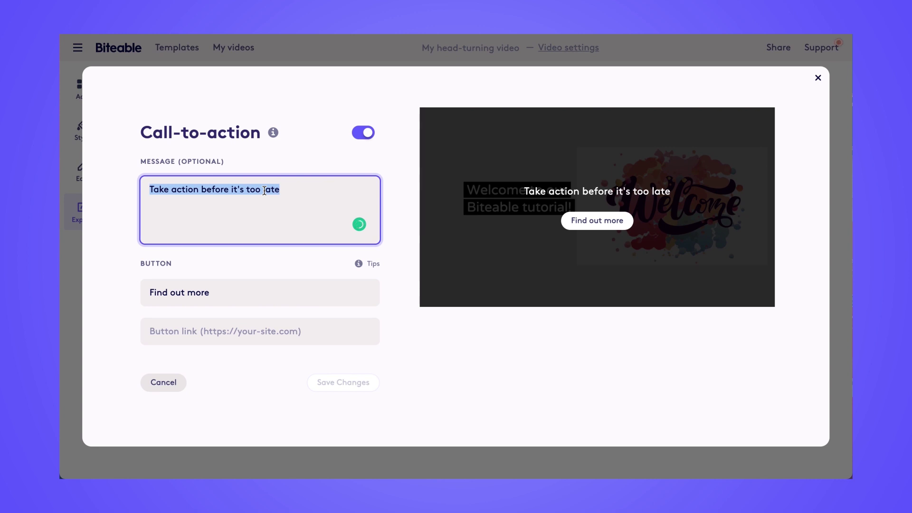
pyautogui.write('Add your message here')
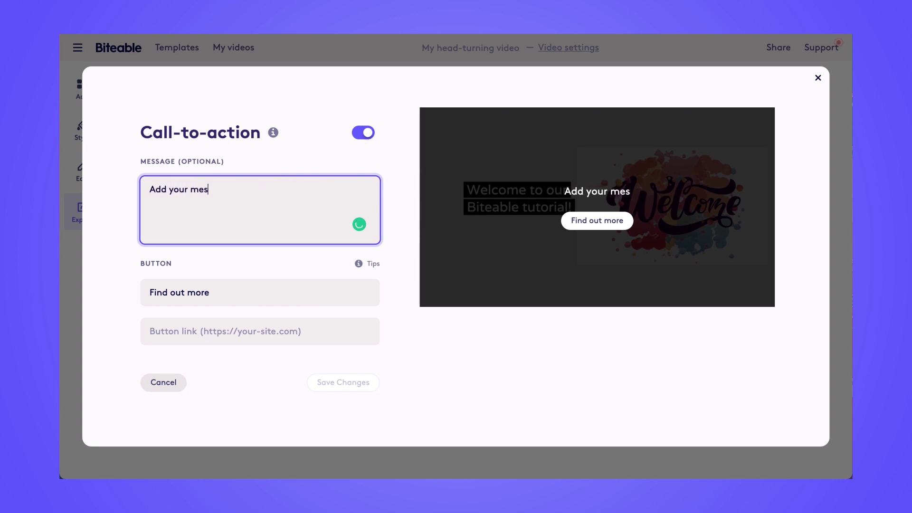
pyautogui.tripleClick(248, 287)
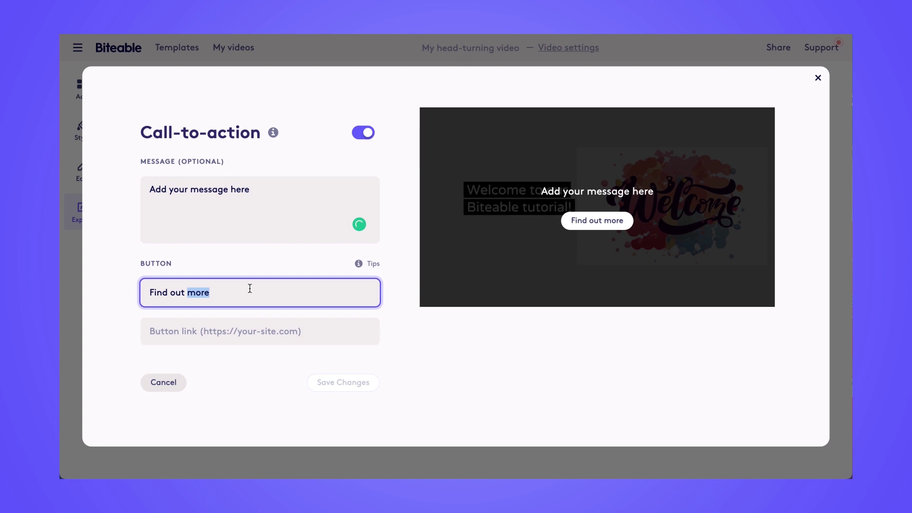
pyautogui.write('Your CTA goes here')
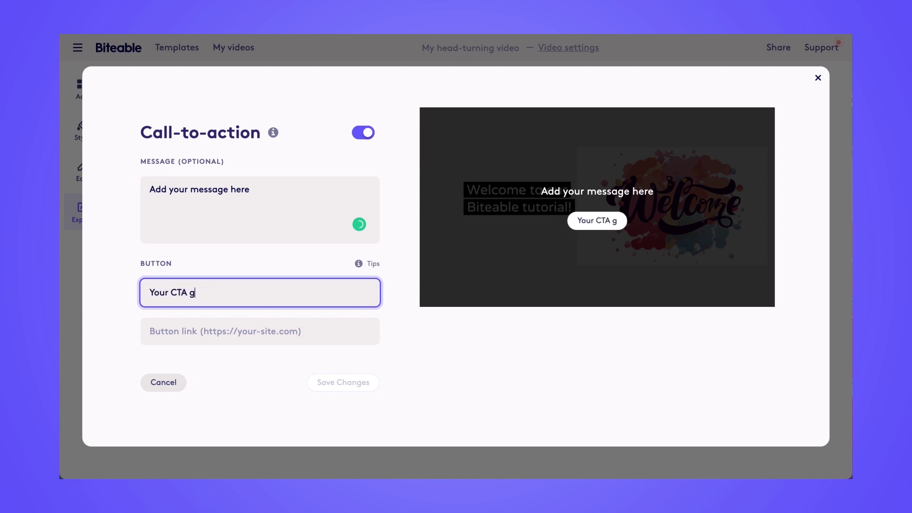
pyautogui.click(252, 328)
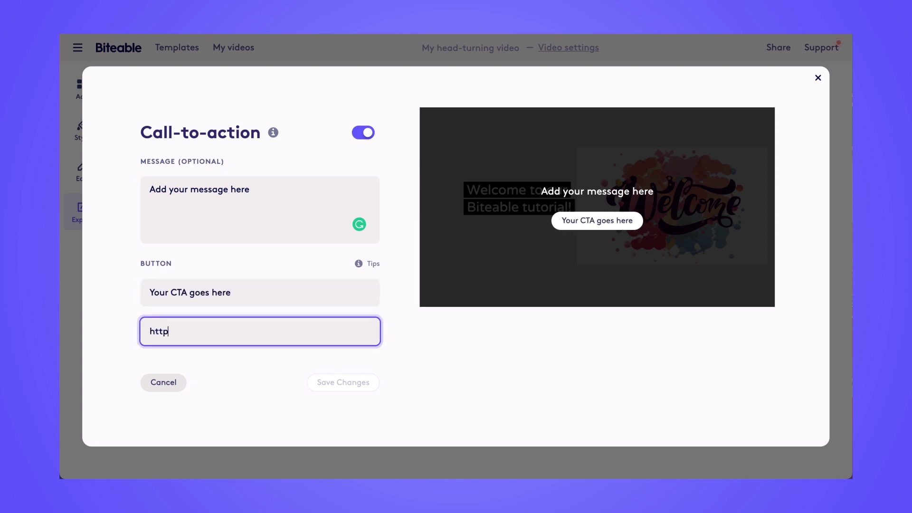
pyautogui.write('https://www.biteable.com')
pyautogui.click(326, 381)
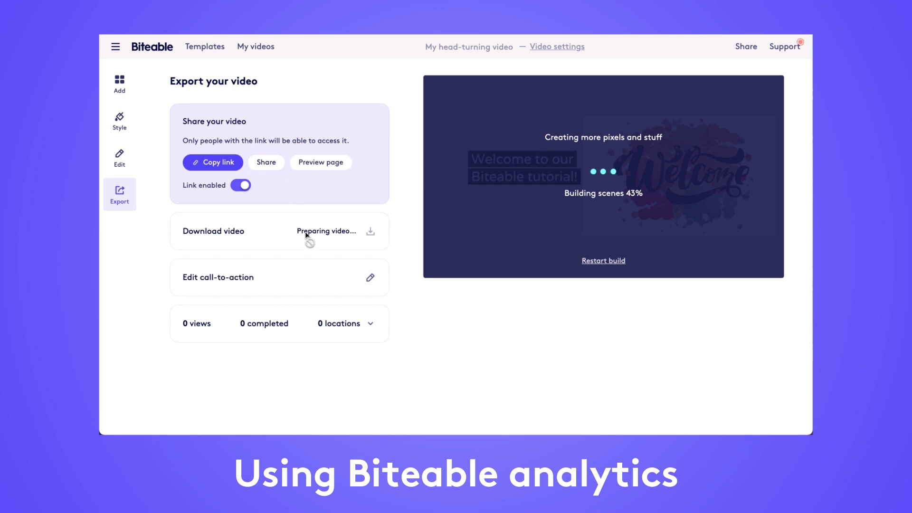
# Expand the video's view, engagement and location statistics and scroll through the details.
pyautogui.click(373, 330)
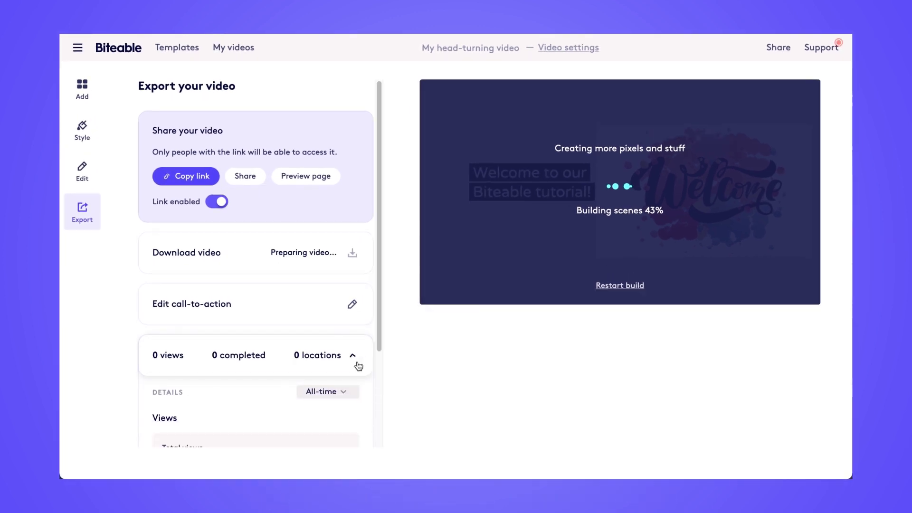
pyautogui.scroll(-5, 359, 365)
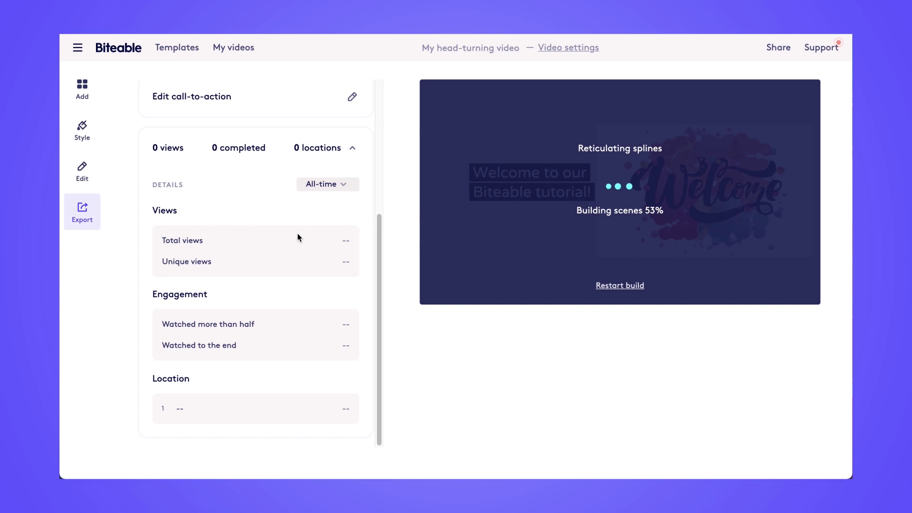
pyautogui.scroll(4, 297, 234)
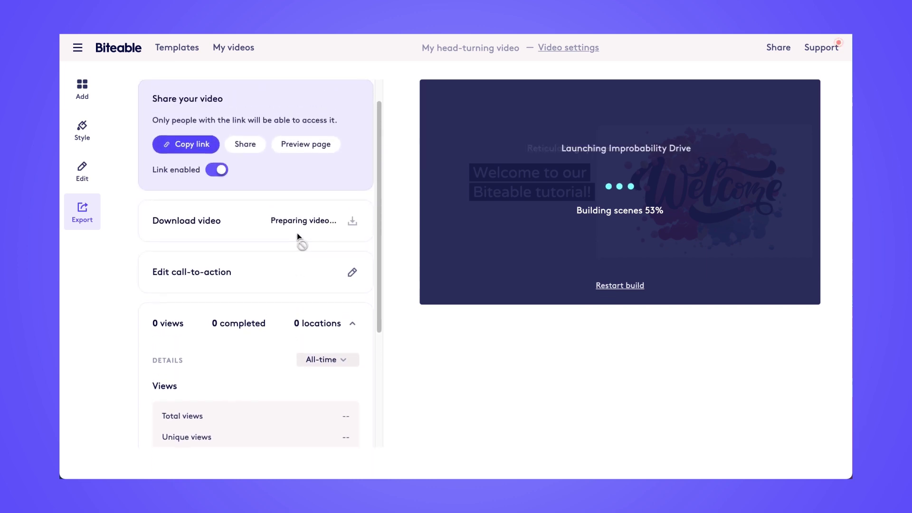